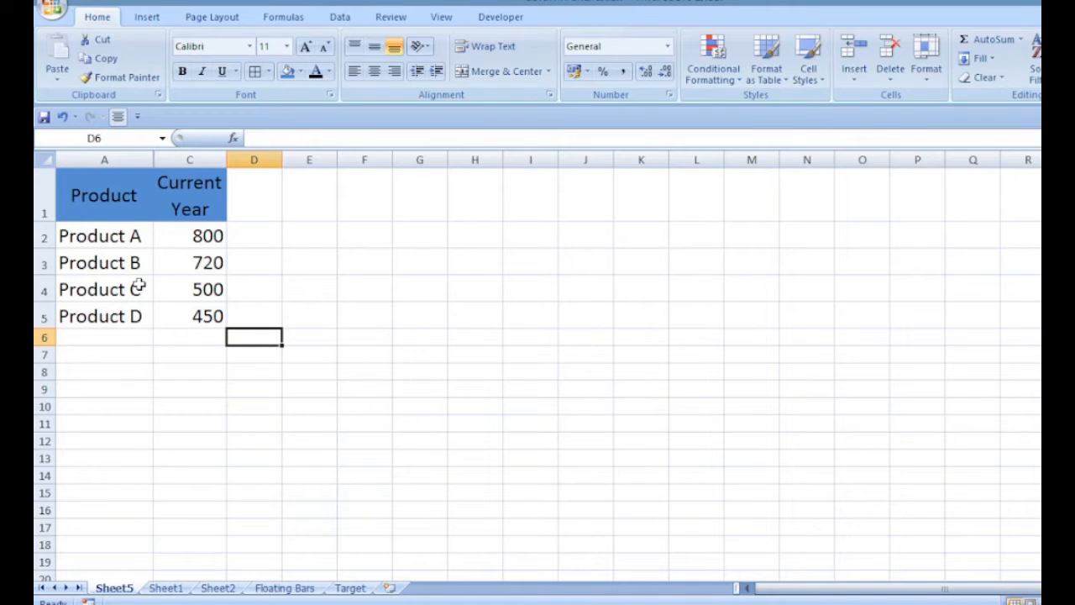
Review the product figures on Sheet5 and the regional quarterly data on Sheet1
drag(126, 238, 110, 311)
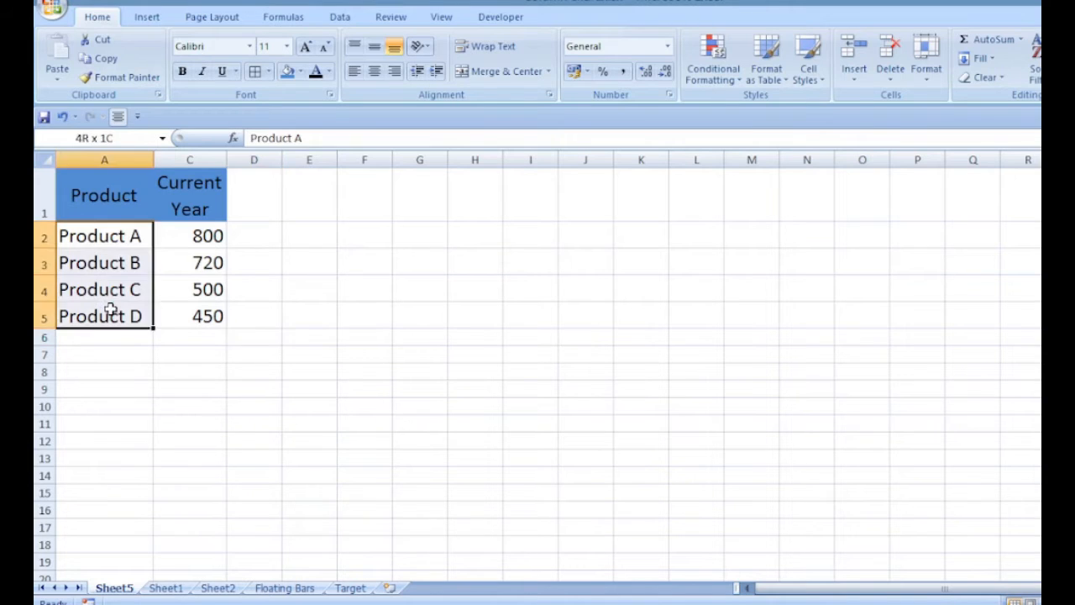
drag(188, 238, 193, 315)
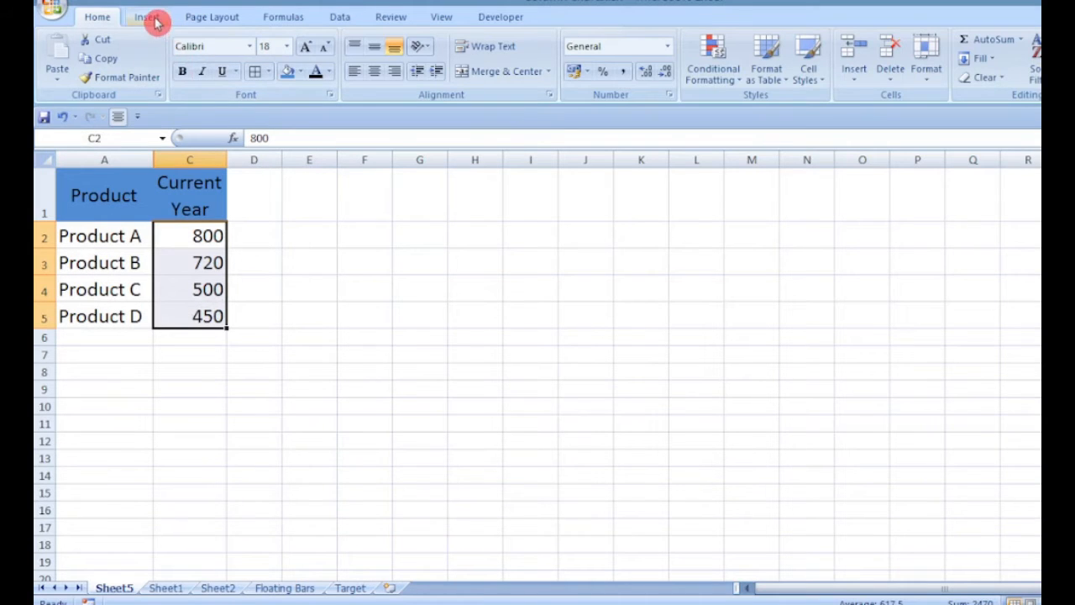
click(173, 589)
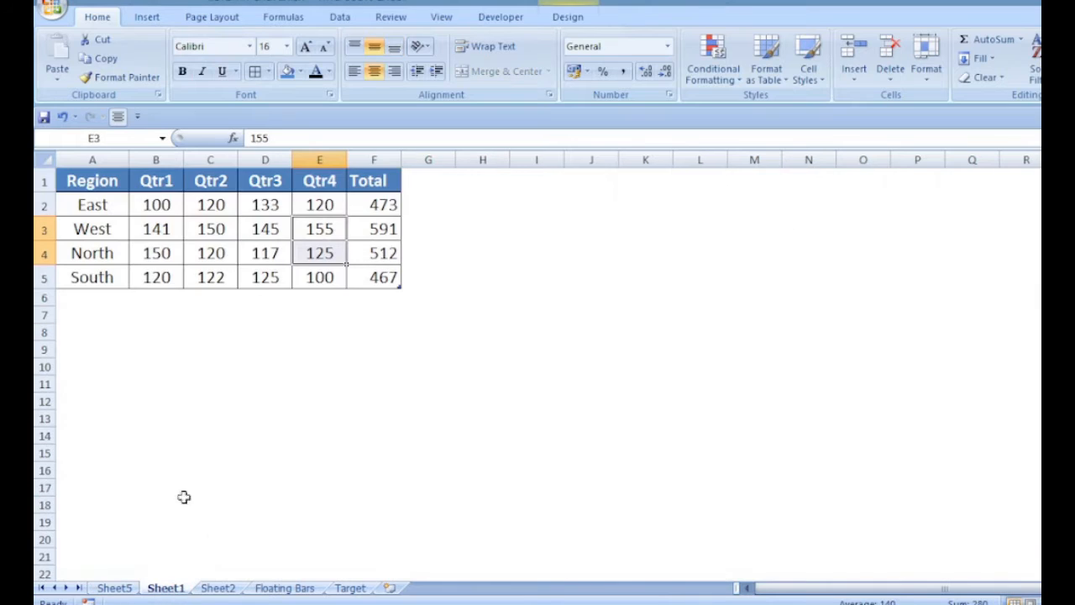
drag(99, 197, 98, 283)
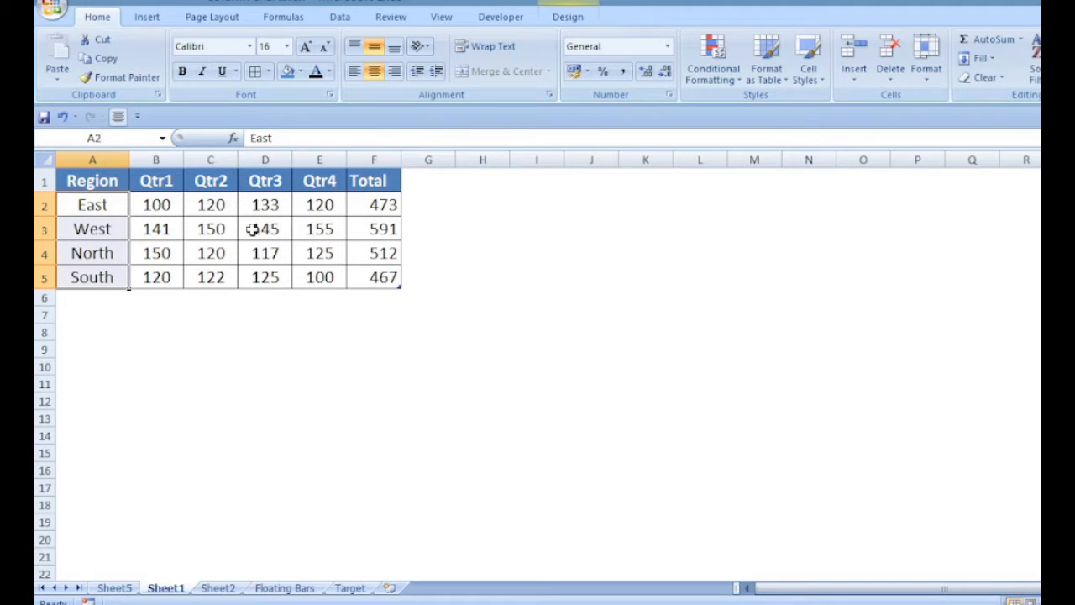
click(114, 588)
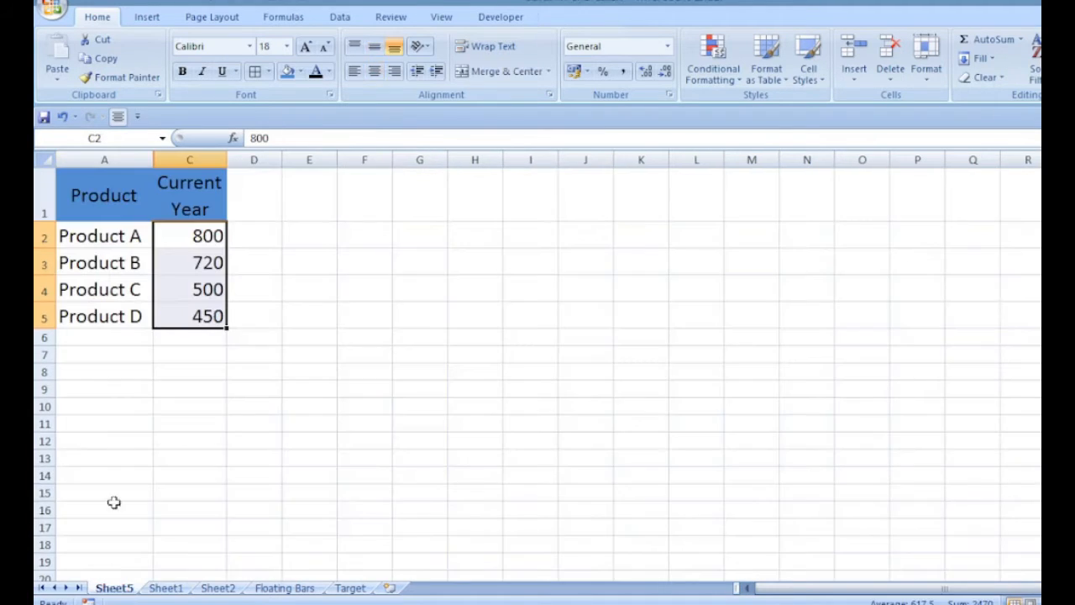
Insert a 2-D clustered column chart from the Product and Current Year data on Sheet5, including the headers
drag(97, 198, 190, 316)
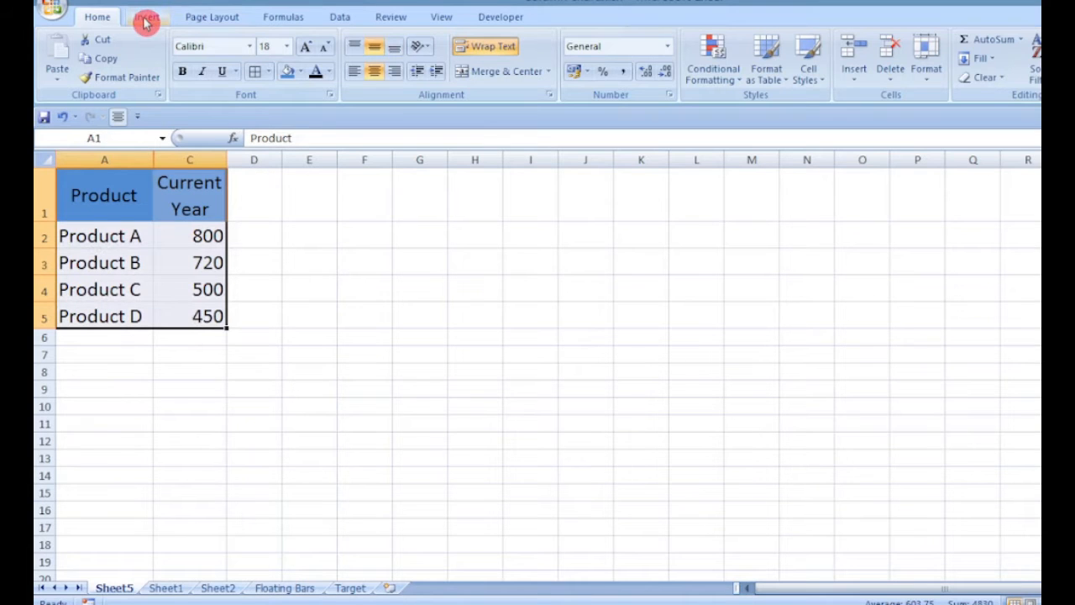
click(146, 18)
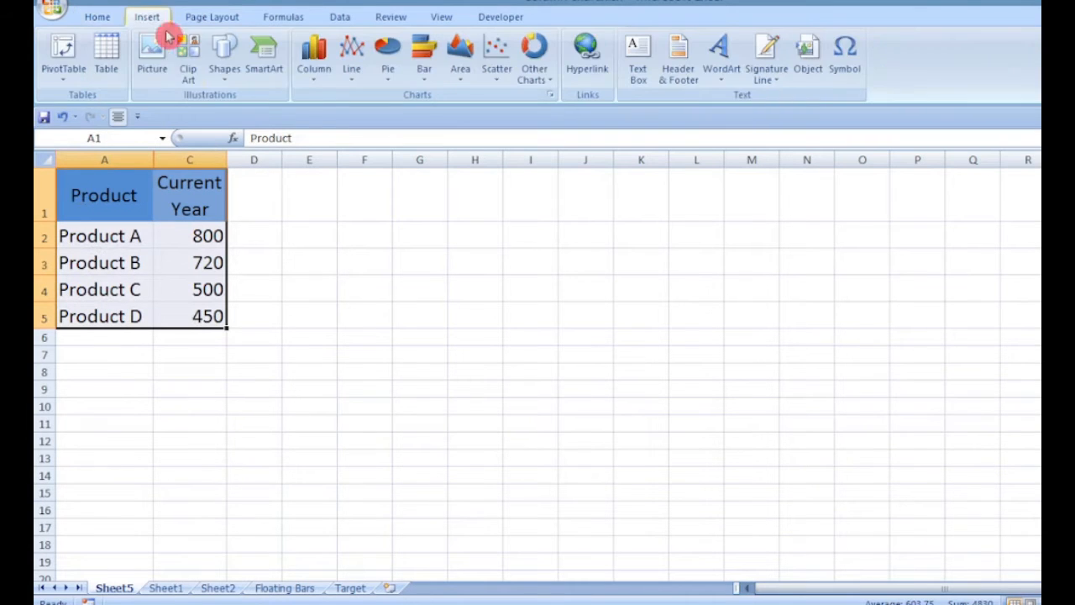
click(314, 74)
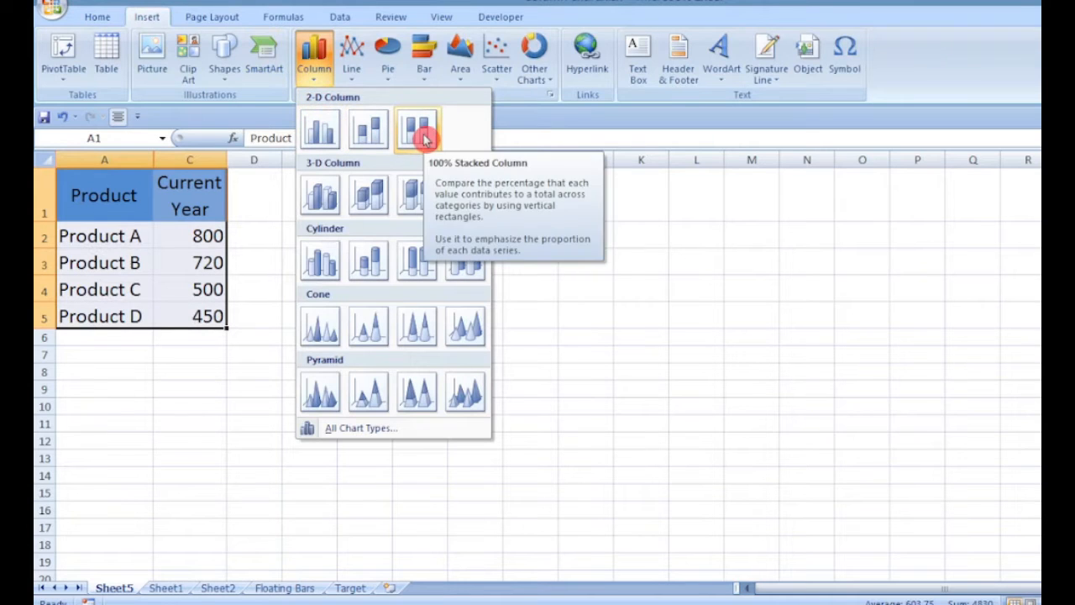
click(323, 132)
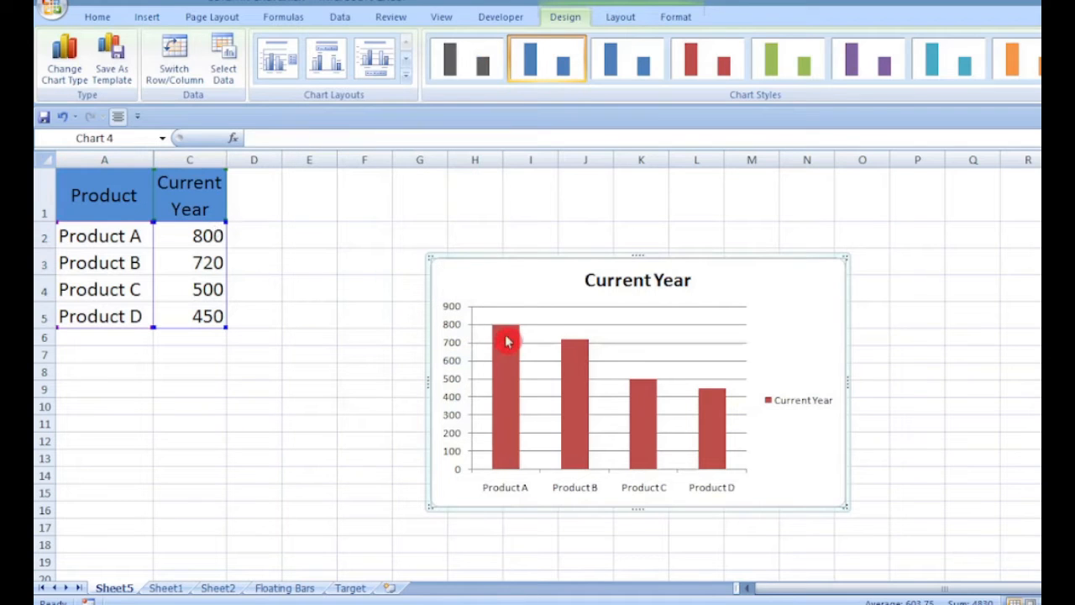
Unhide column B between columns A and C so the chart also plots the Last Year figures
click(496, 362)
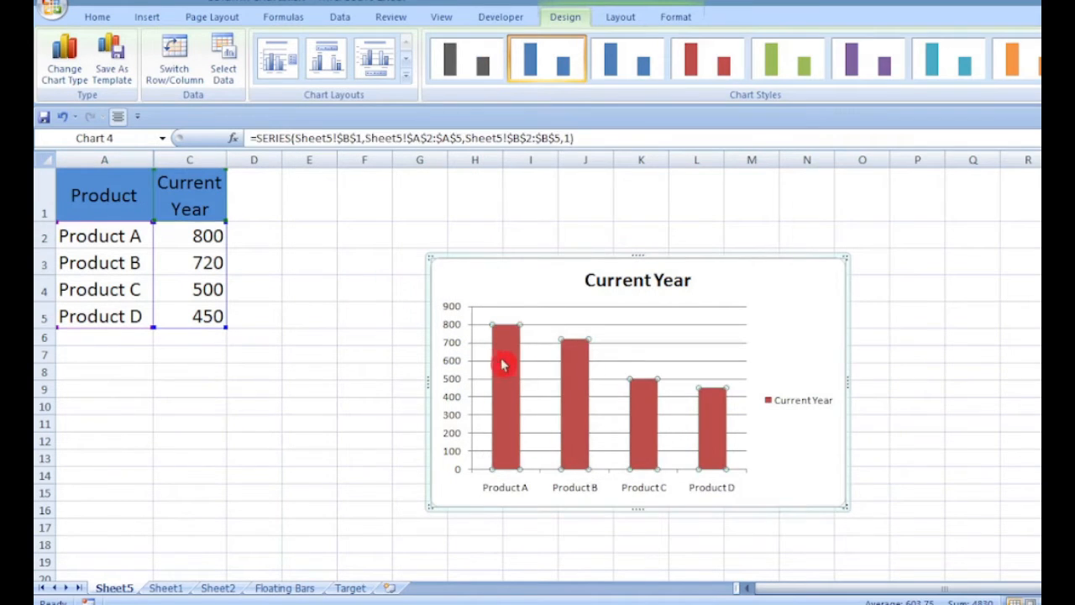
click(569, 384)
mouse_move(635, 408)
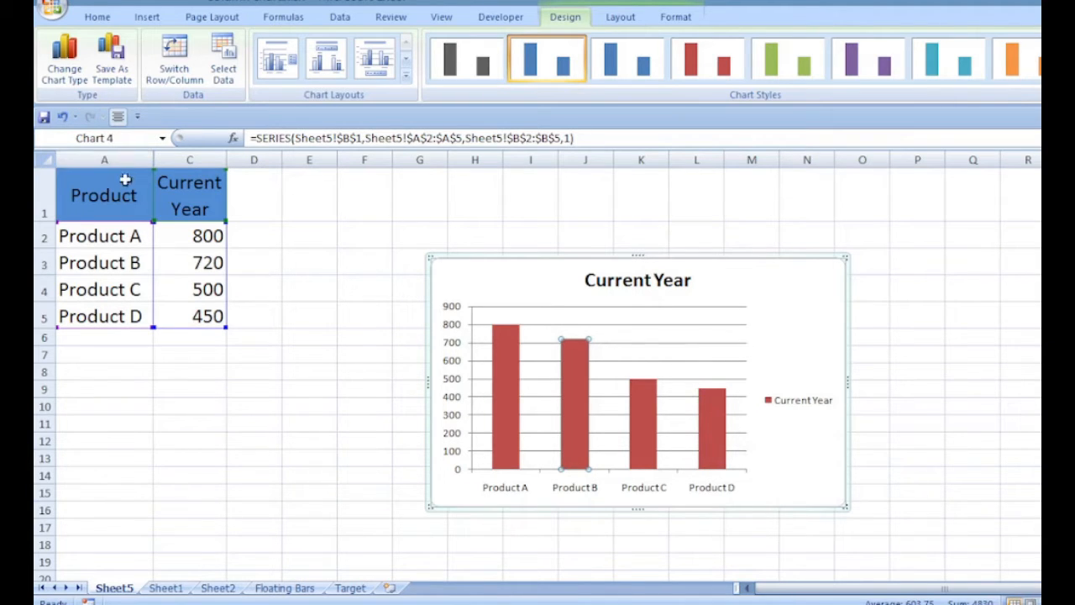
drag(130, 160, 189, 160)
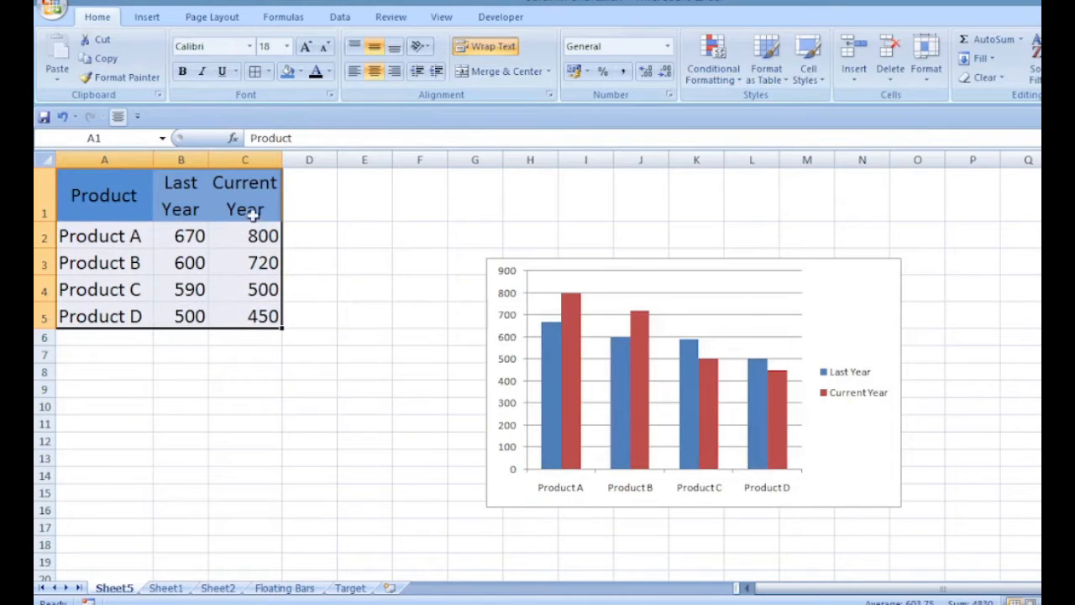
click(546, 375)
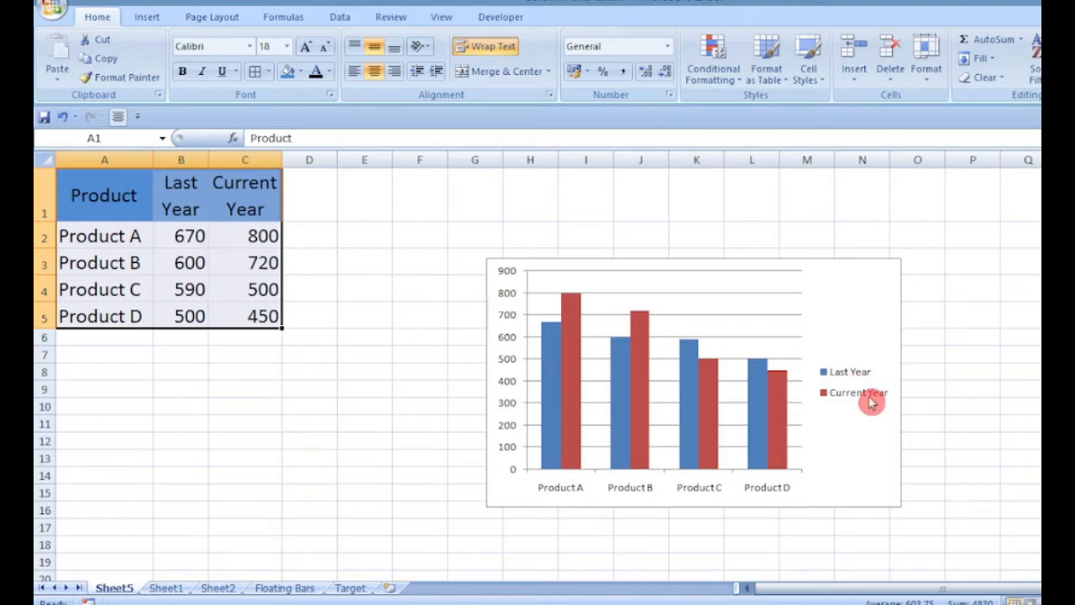
Give the Current Year series in the product chart a solid orange fill
click(571, 316)
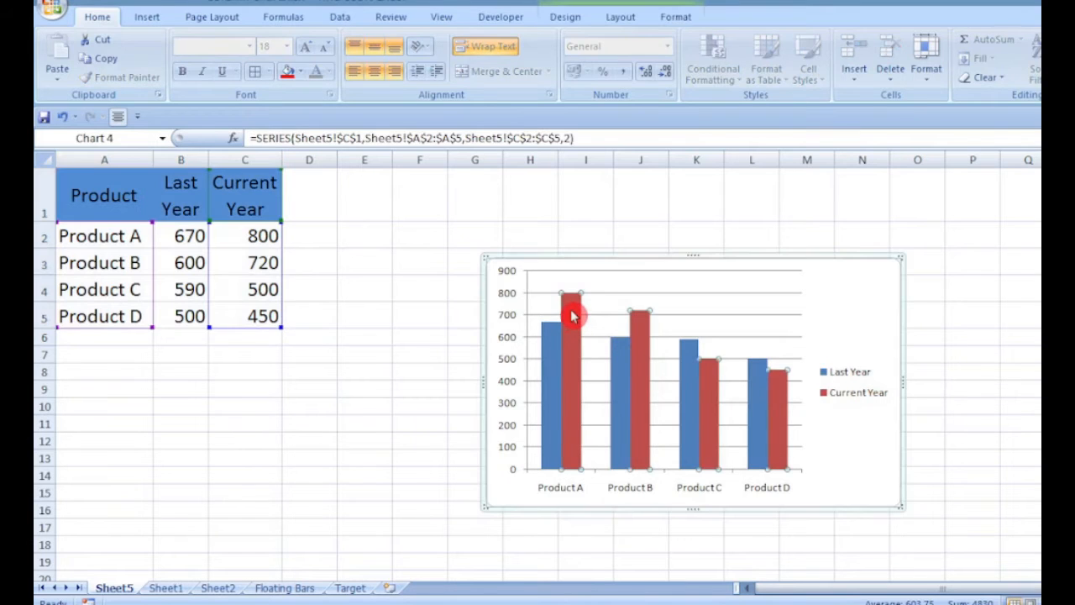
right_click(573, 316)
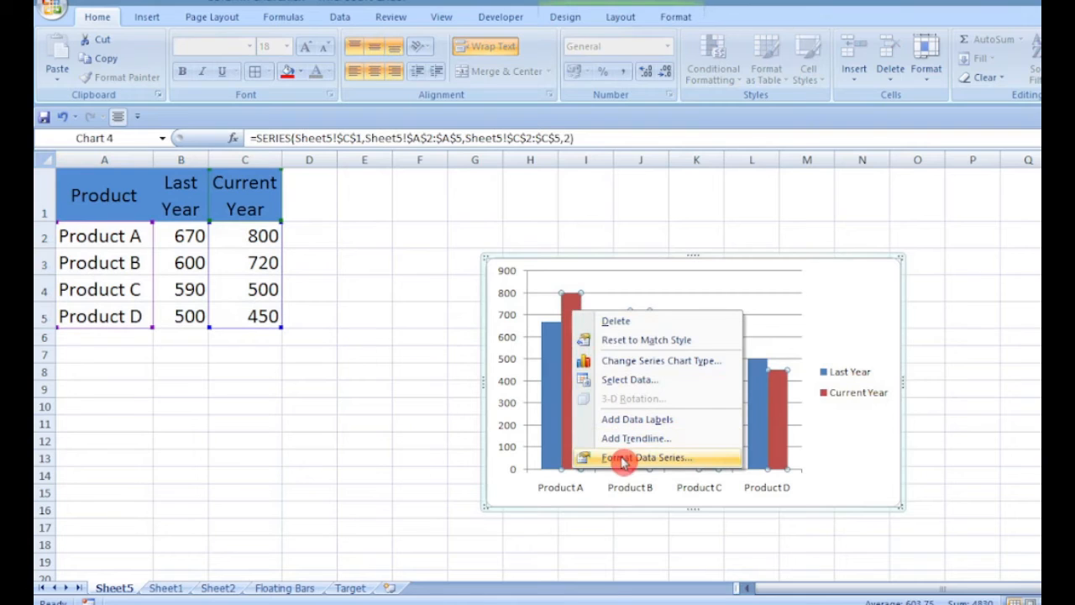
click(623, 459)
click(823, 60)
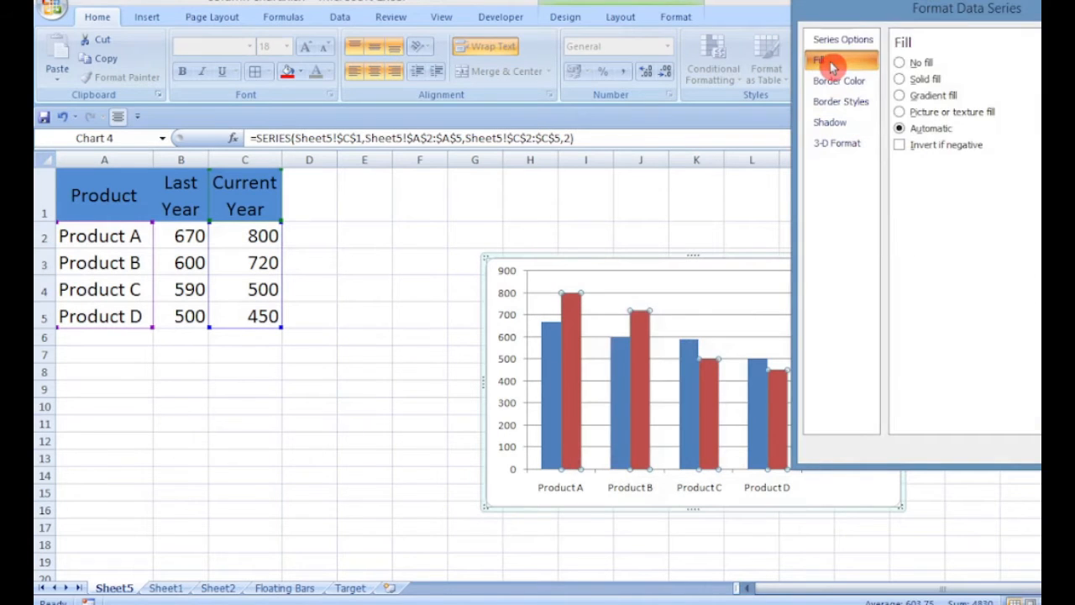
click(951, 84)
click(958, 165)
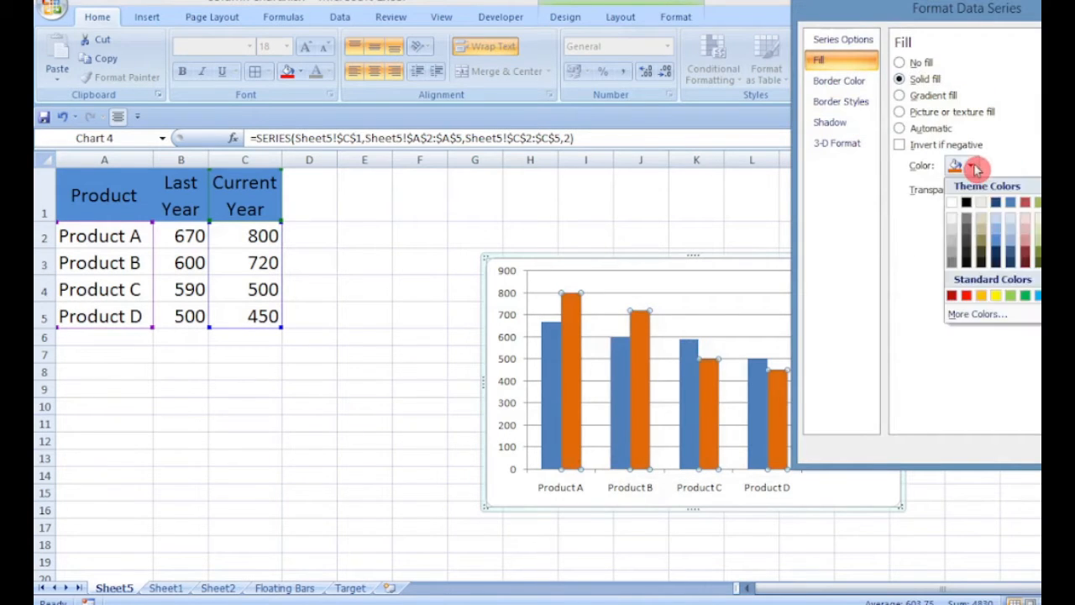
click(1011, 219)
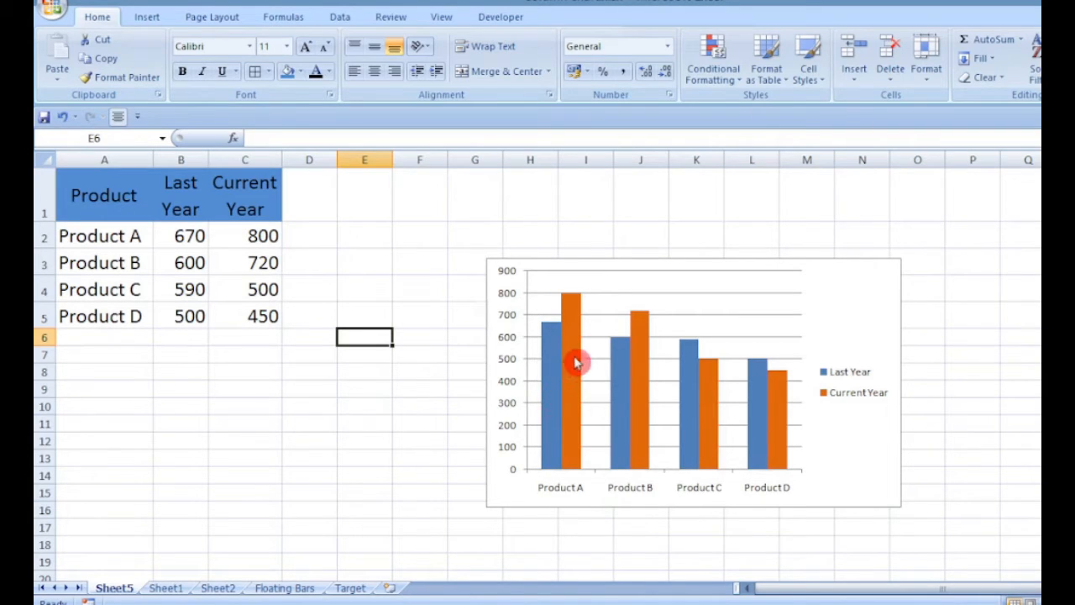
Reorder the product chart's data series so that Current Year comes before Last Year
click(566, 262)
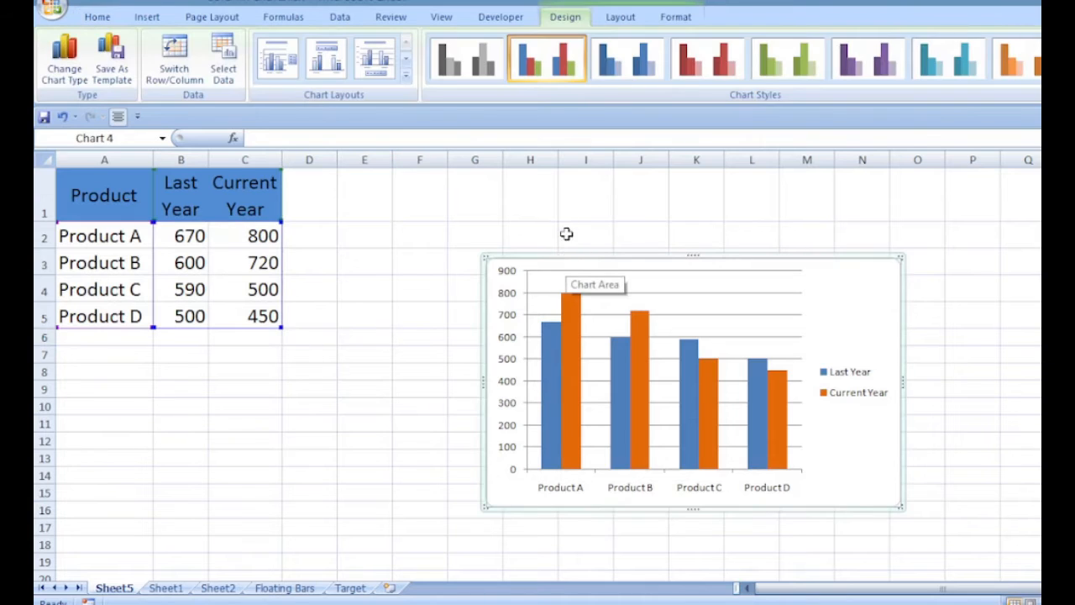
click(224, 59)
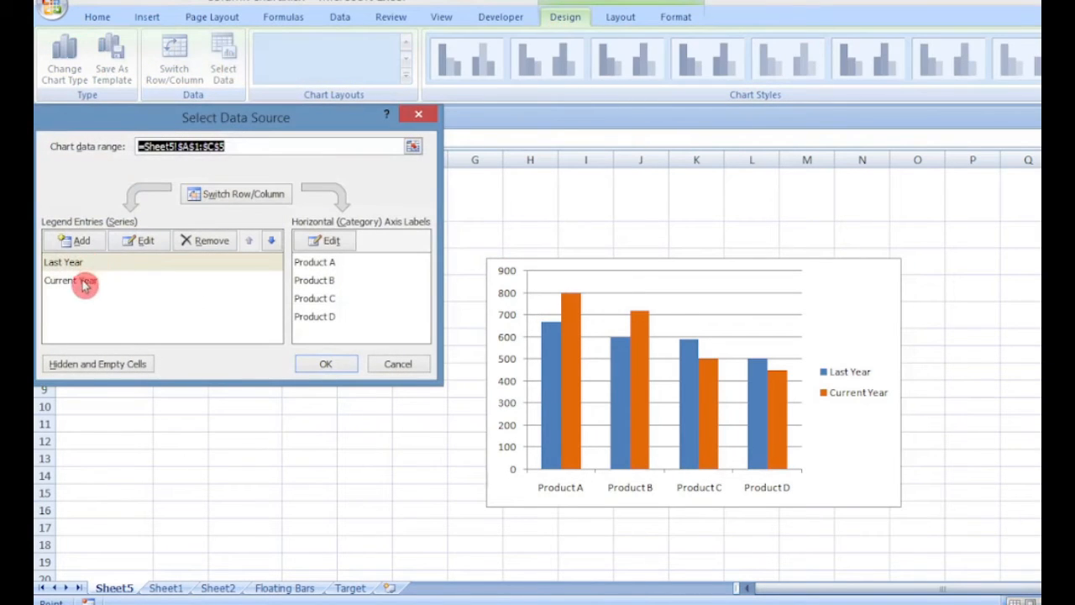
click(85, 280)
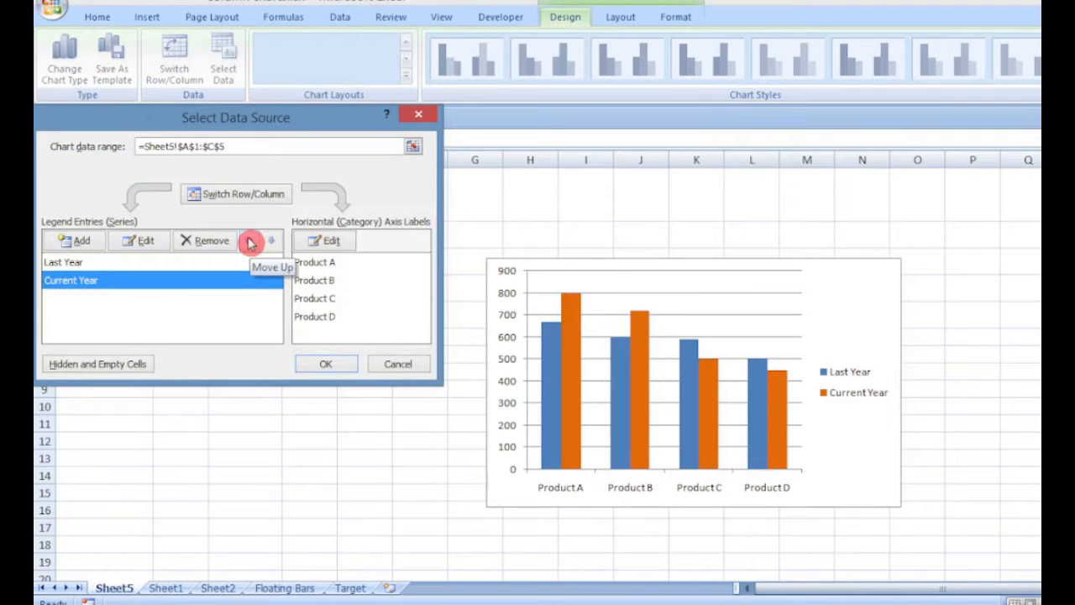
click(249, 243)
click(324, 364)
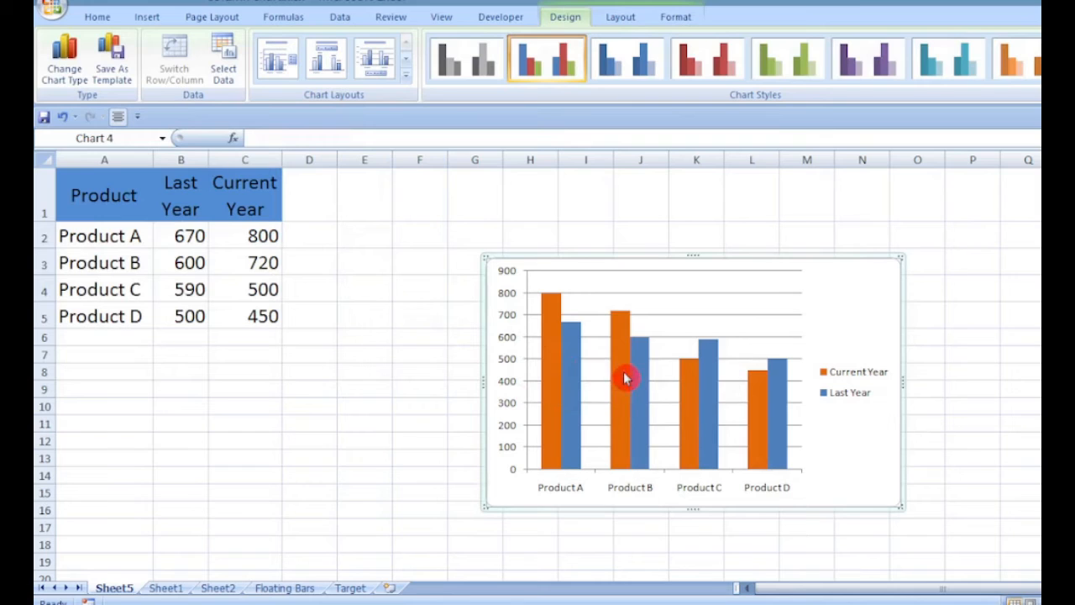
Set the series overlap to 8% and the gap width to 92% for the Last Year series
mouse_move(577, 384)
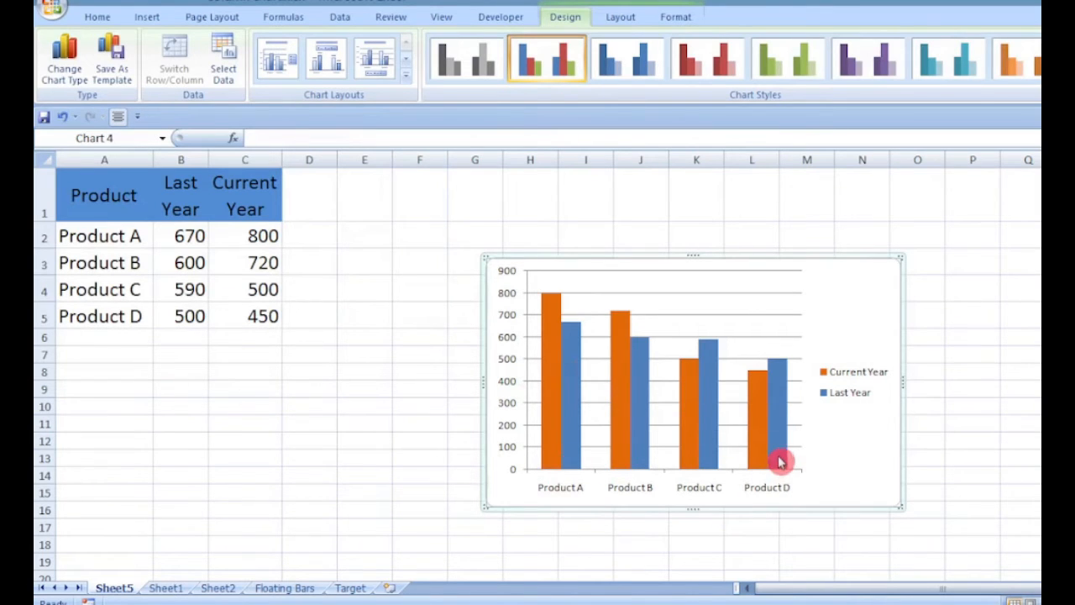
double_click(779, 425)
mouse_move(359, 132)
mouse_down()
mouse_move(345, 137)
mouse_move(389, 135)
mouse_move(362, 133)
mouse_up()
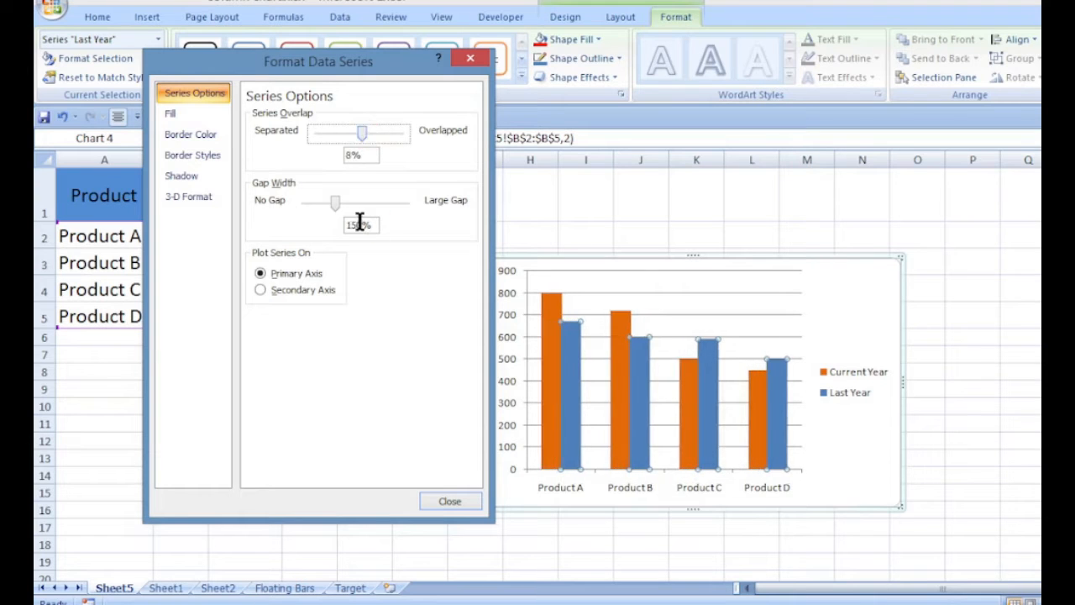
drag(336, 202, 315, 202)
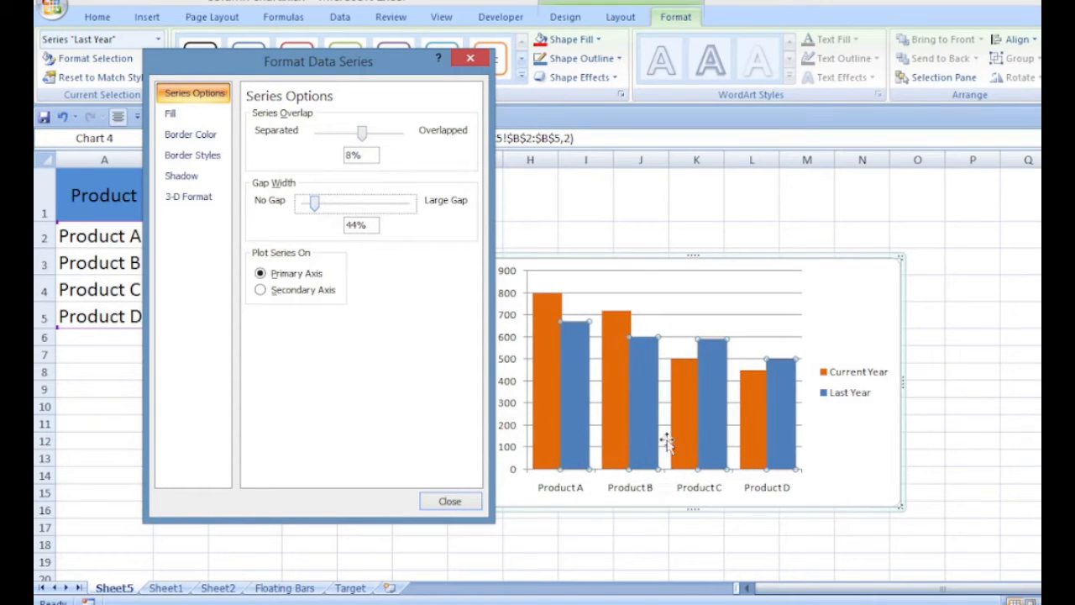
mouse_move(319, 204)
mouse_down()
mouse_move(307, 204)
mouse_move(327, 210)
mouse_up()
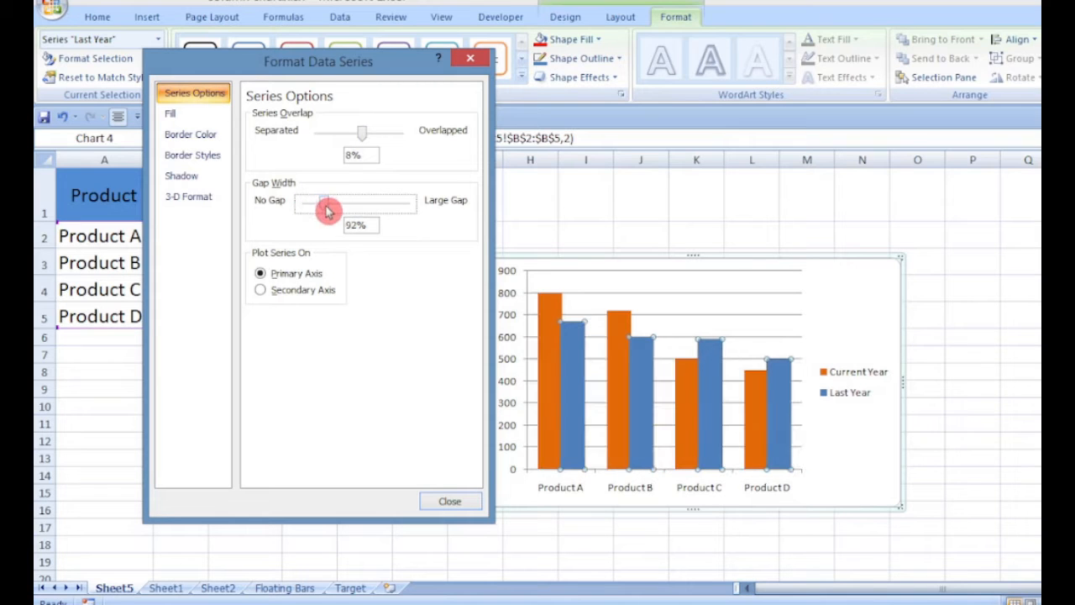
Insert a 2-D clustered column chart on Sheet1 from the Region and Qtr1 to Qtr4 data, leaving out the Total column
click(165, 588)
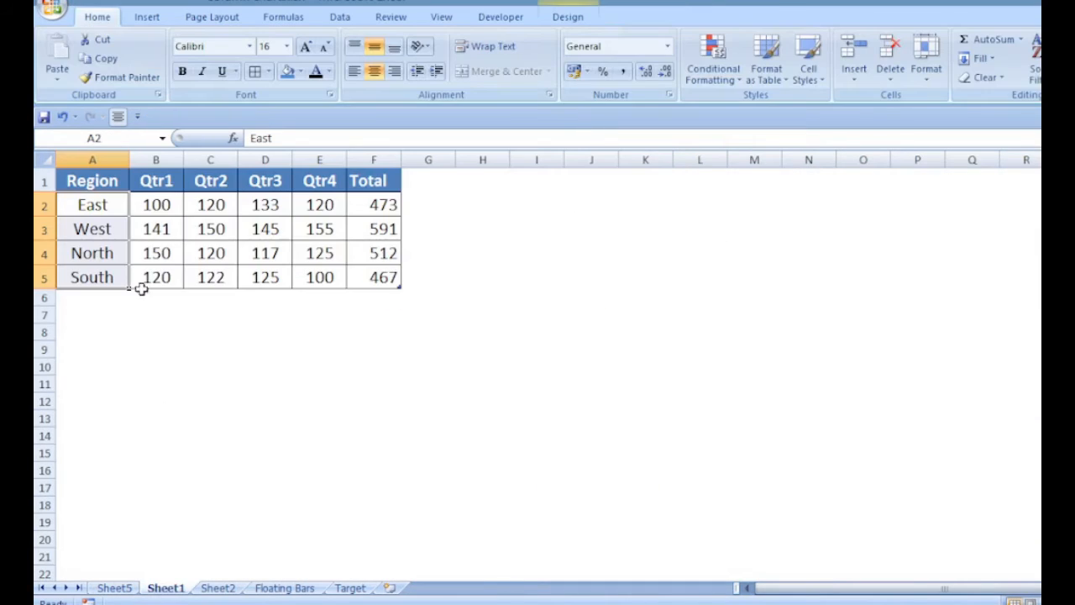
drag(113, 204, 110, 267)
drag(107, 180, 319, 285)
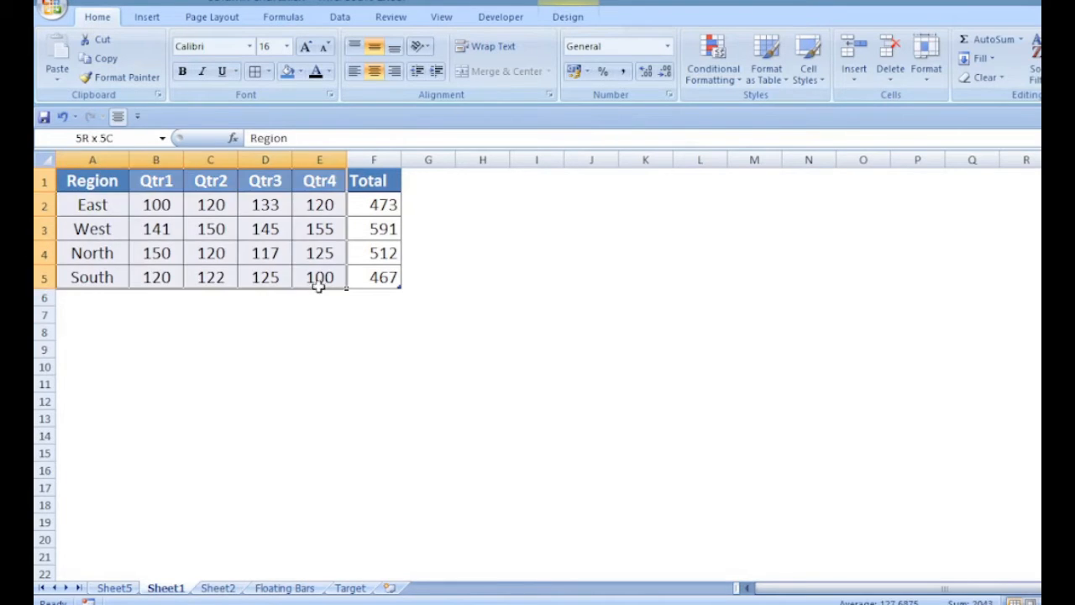
click(149, 18)
click(312, 78)
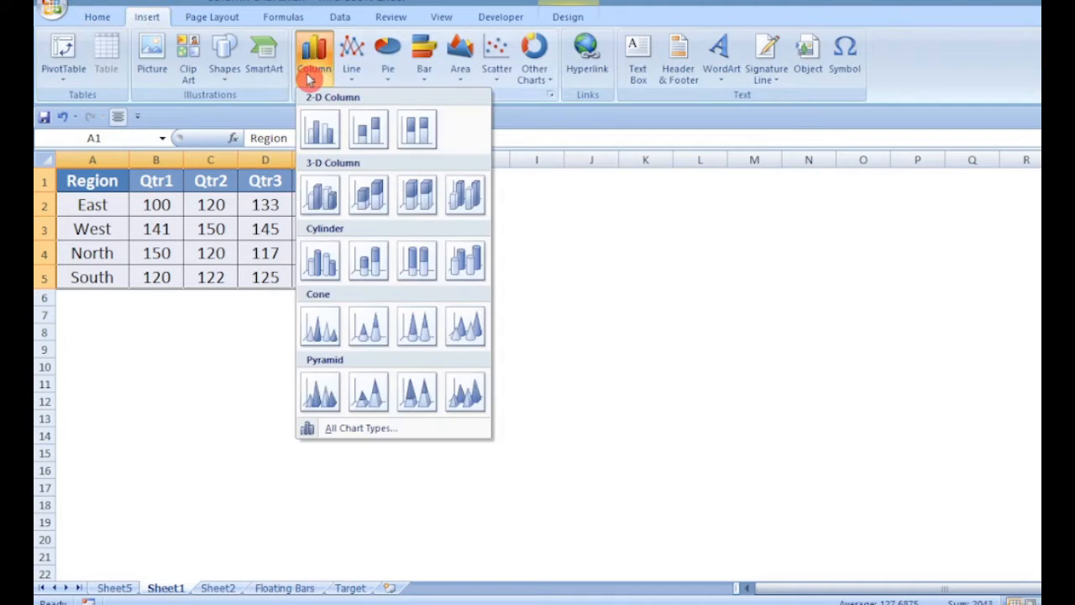
click(315, 127)
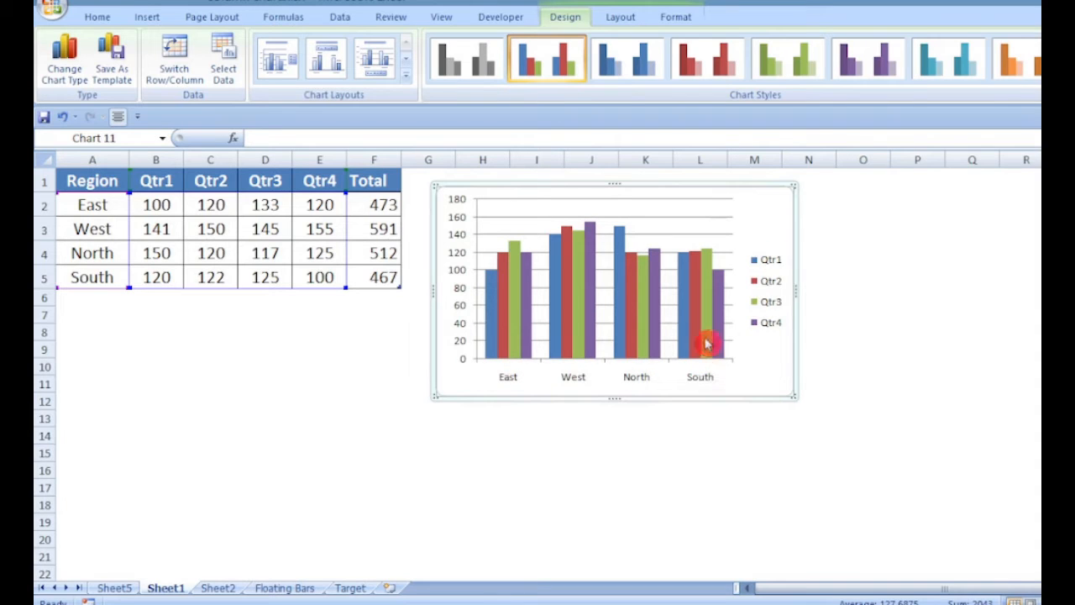
Inspect the quarterly columns for the East region in the new regional chart
click(495, 349)
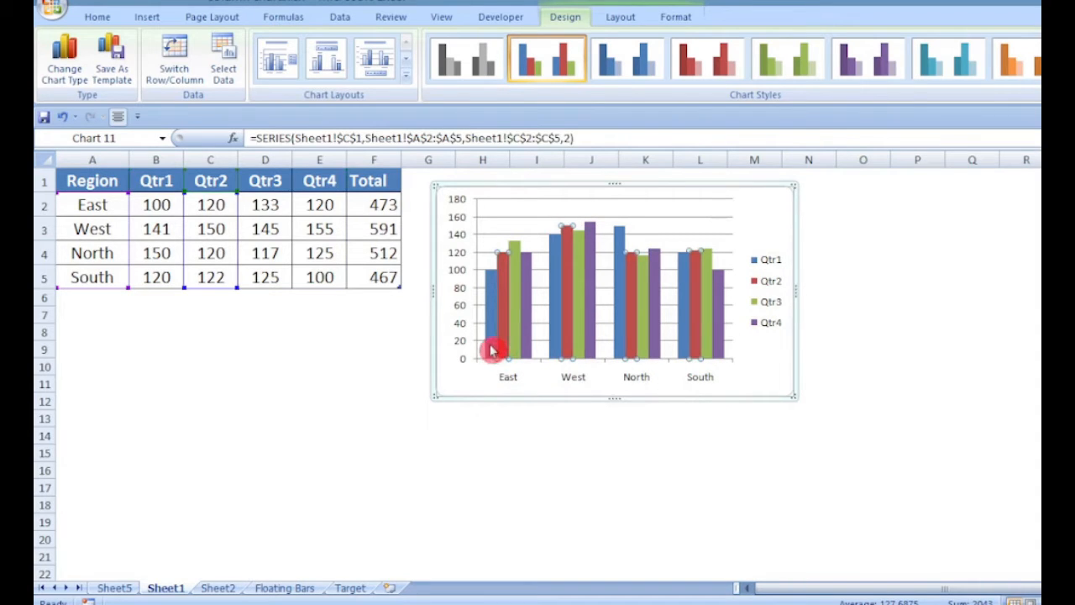
mouse_move(502, 306)
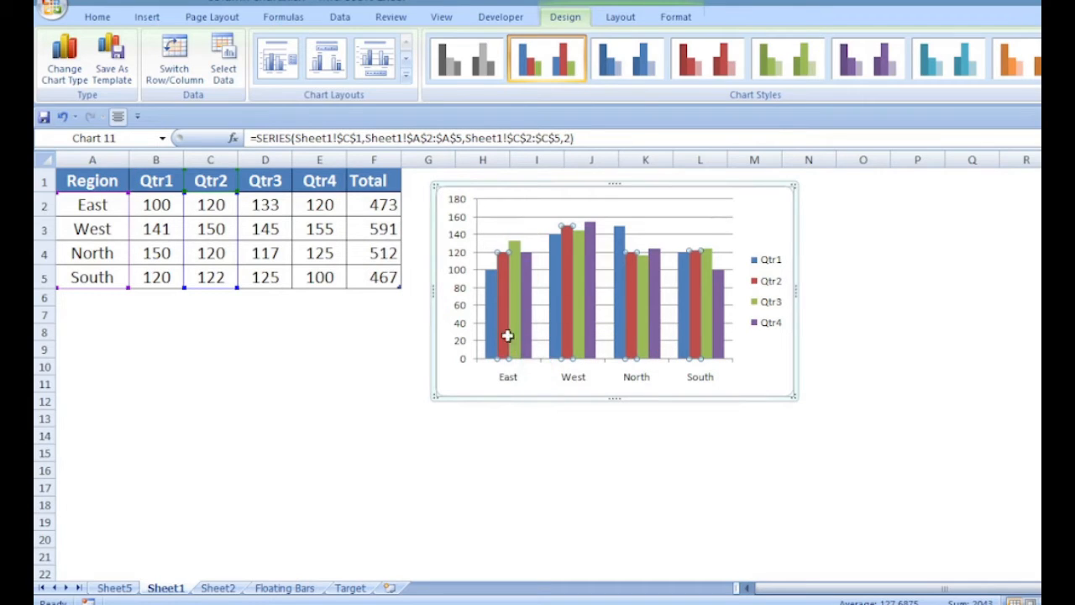
mouse_move(505, 346)
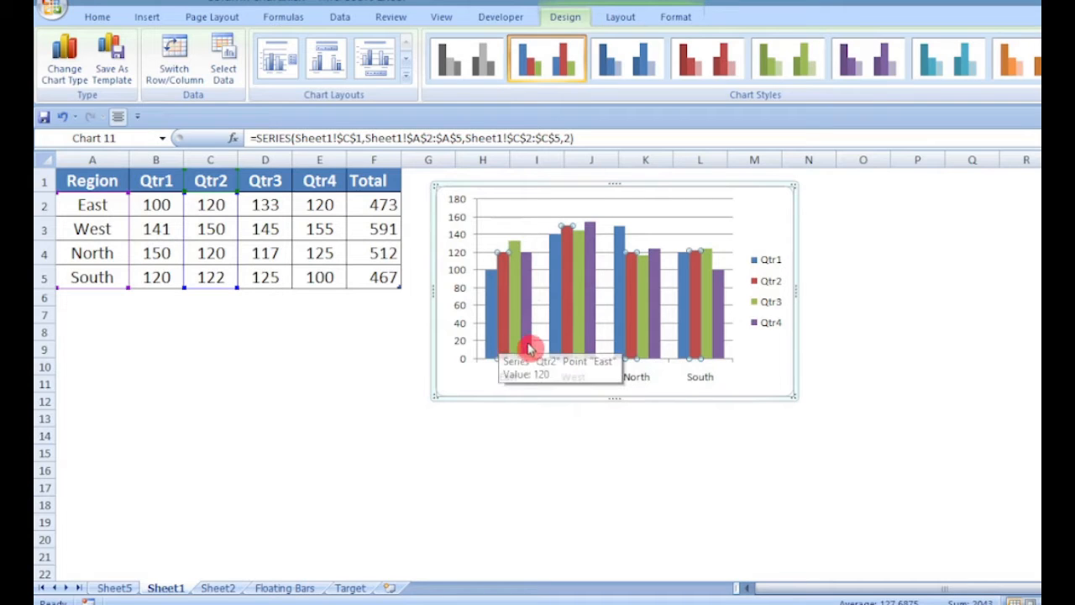
mouse_move(512, 248)
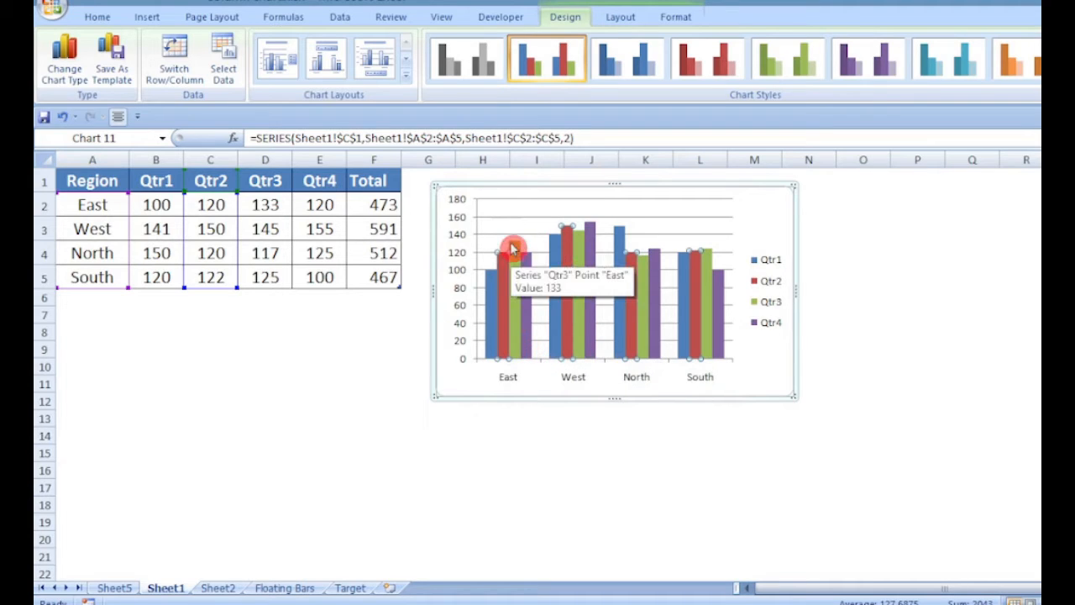
click(468, 395)
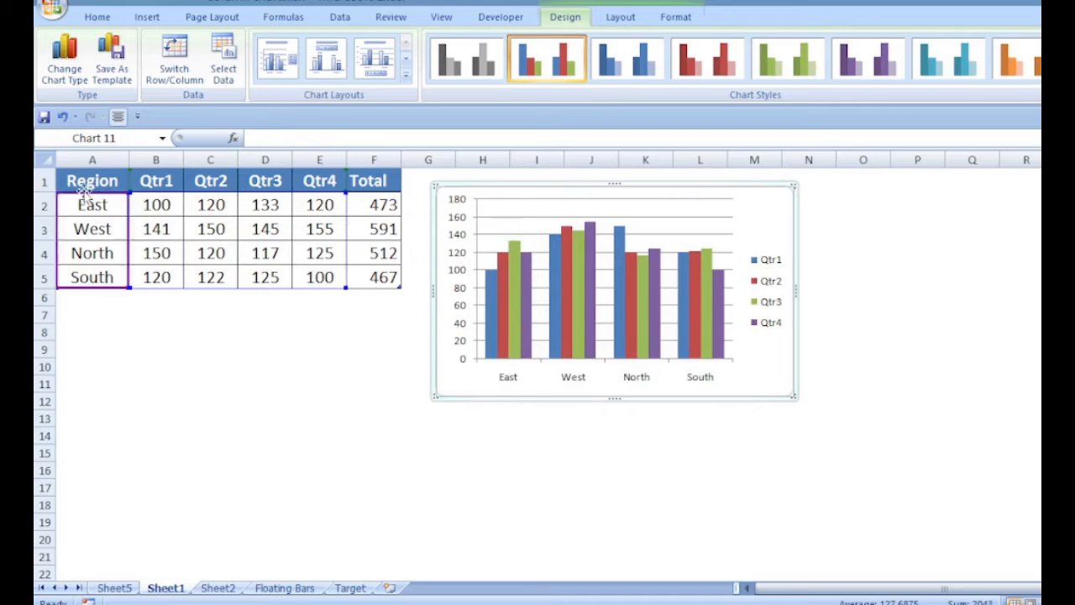
Insert a 2-D stacked column chart from the Region and Qtr1 to Qtr4 data, place it below the table and shrink it slightly
drag(88, 181, 312, 278)
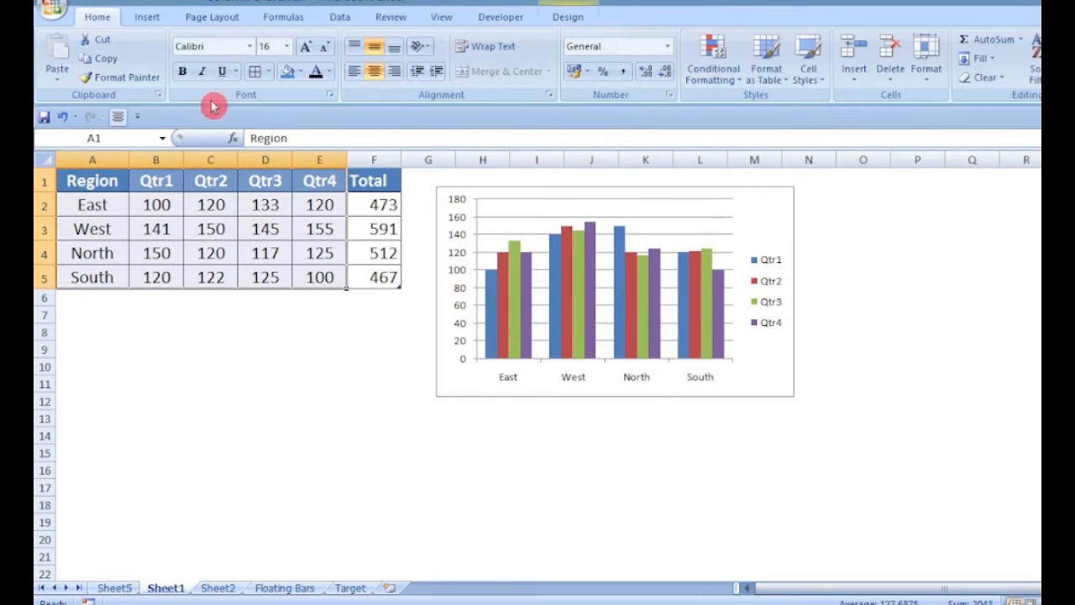
click(145, 18)
click(313, 76)
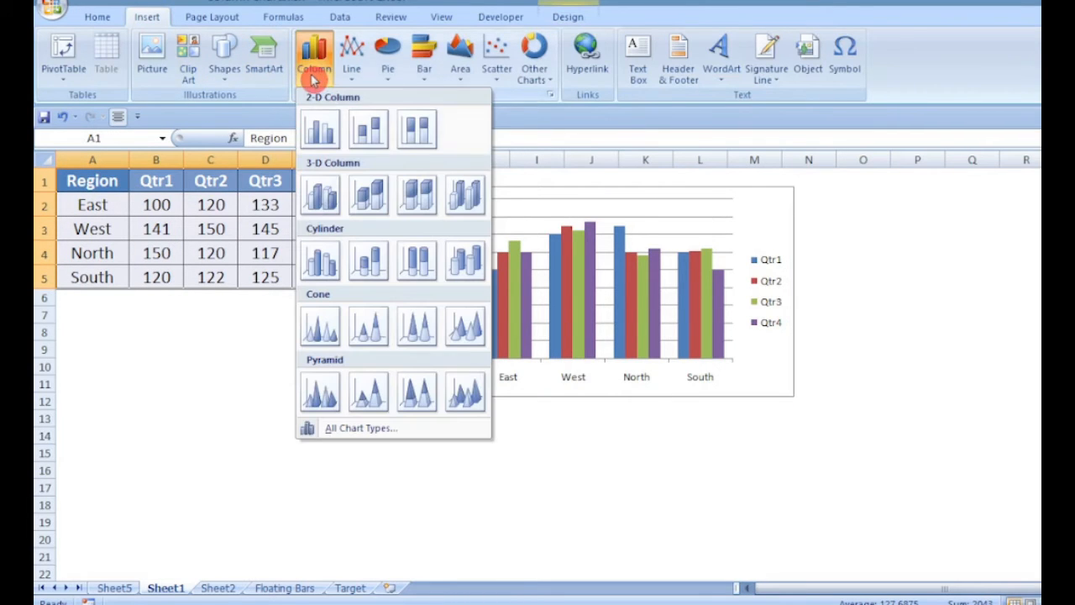
click(368, 128)
drag(751, 257, 487, 295)
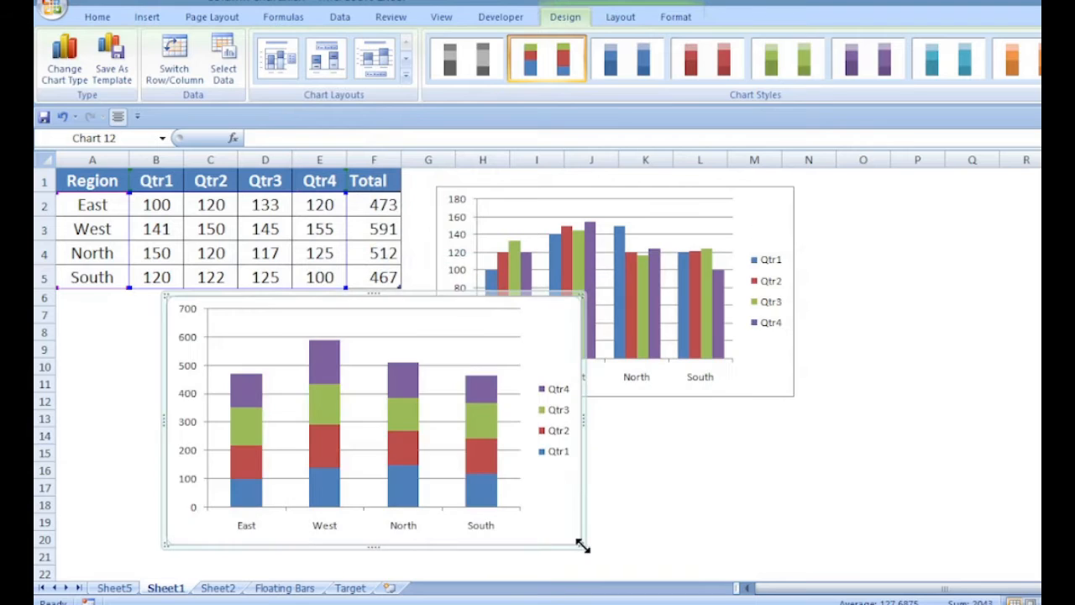
drag(581, 547, 539, 521)
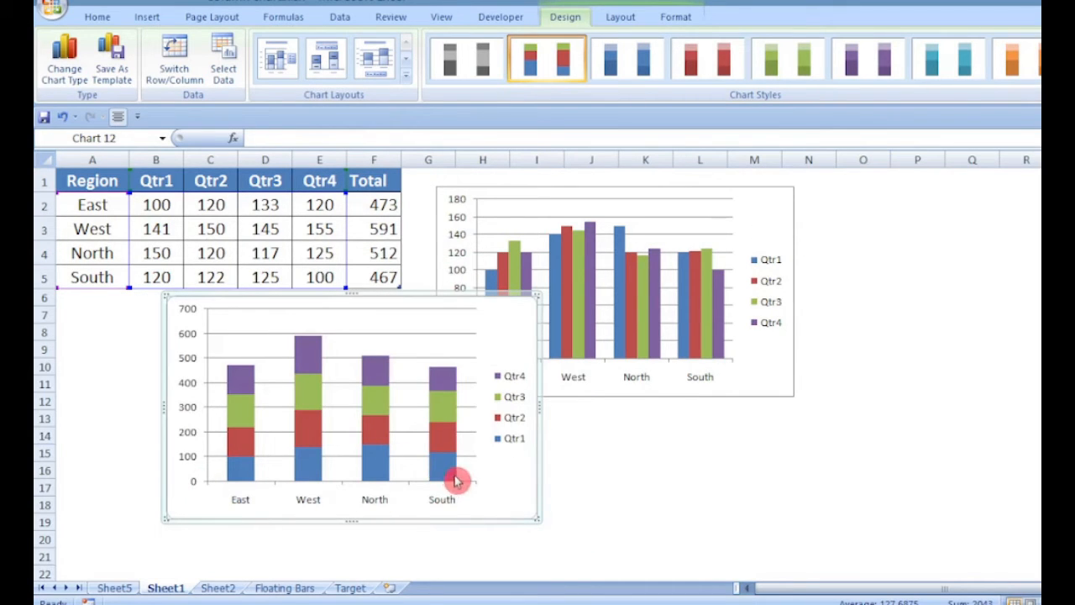
Examine the Qtr1 to Qtr4 segments of the East region's stacked column, from the bottom up
click(238, 468)
click(240, 445)
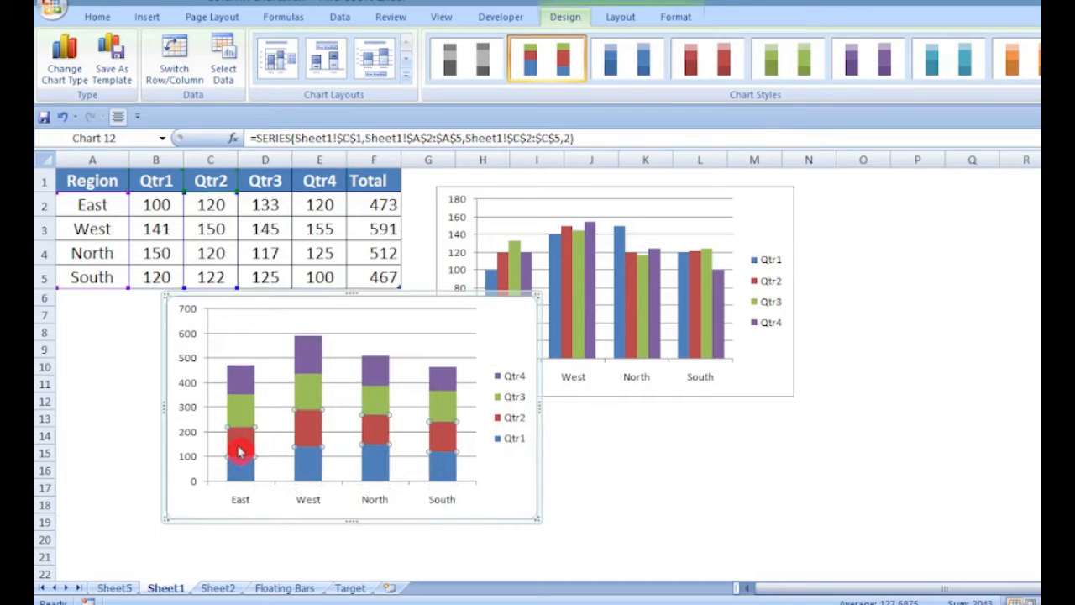
click(241, 417)
click(235, 385)
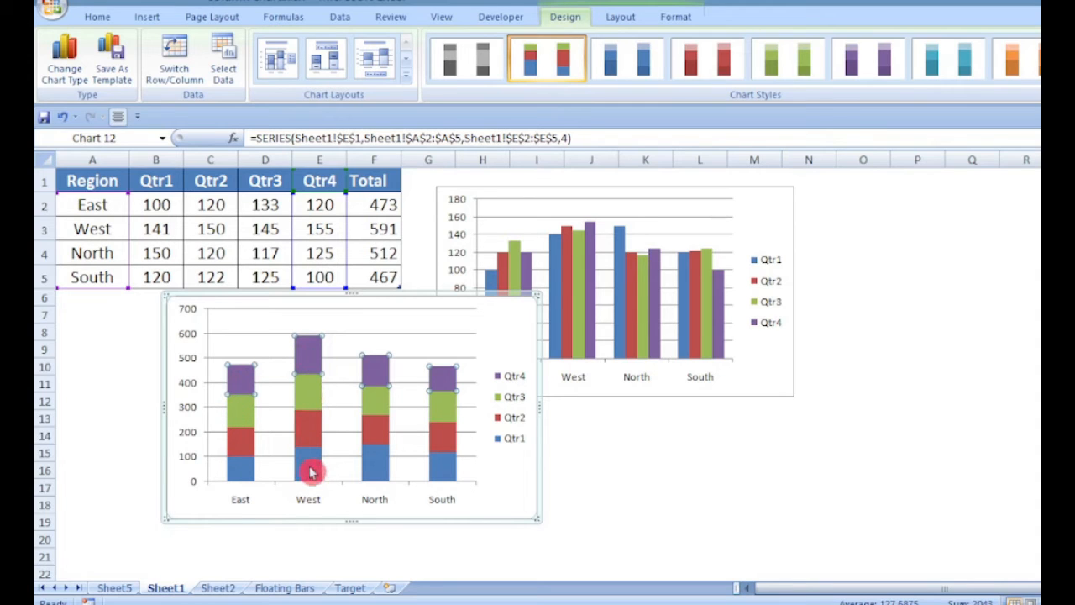
mouse_move(311, 473)
click(269, 521)
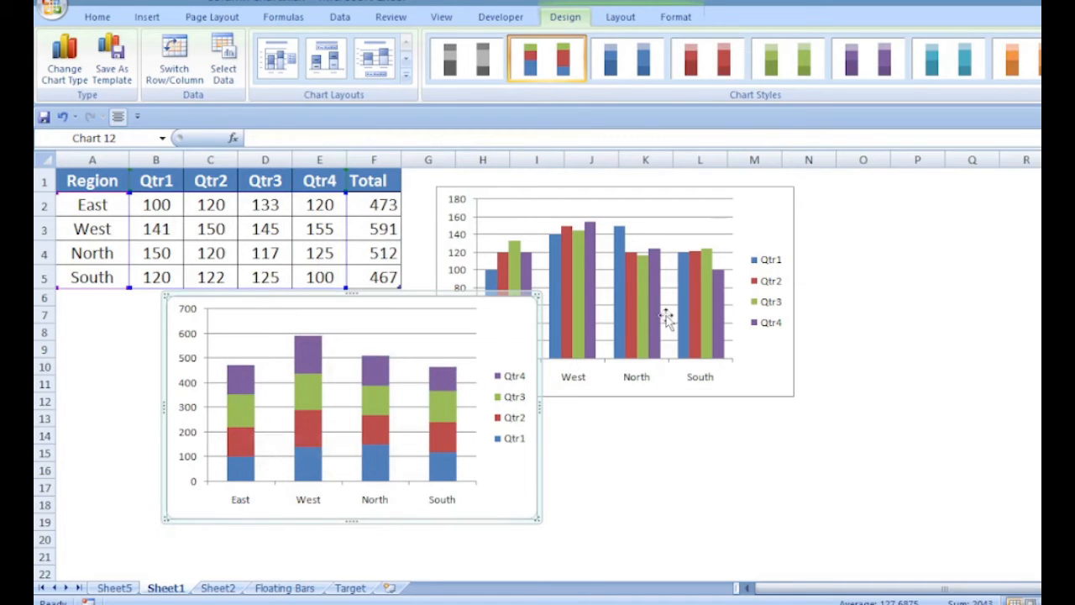
Try a fixed maximum in the axis options for the stacked chart's vertical axis
drag(200, 389, 214, 377)
click(208, 373)
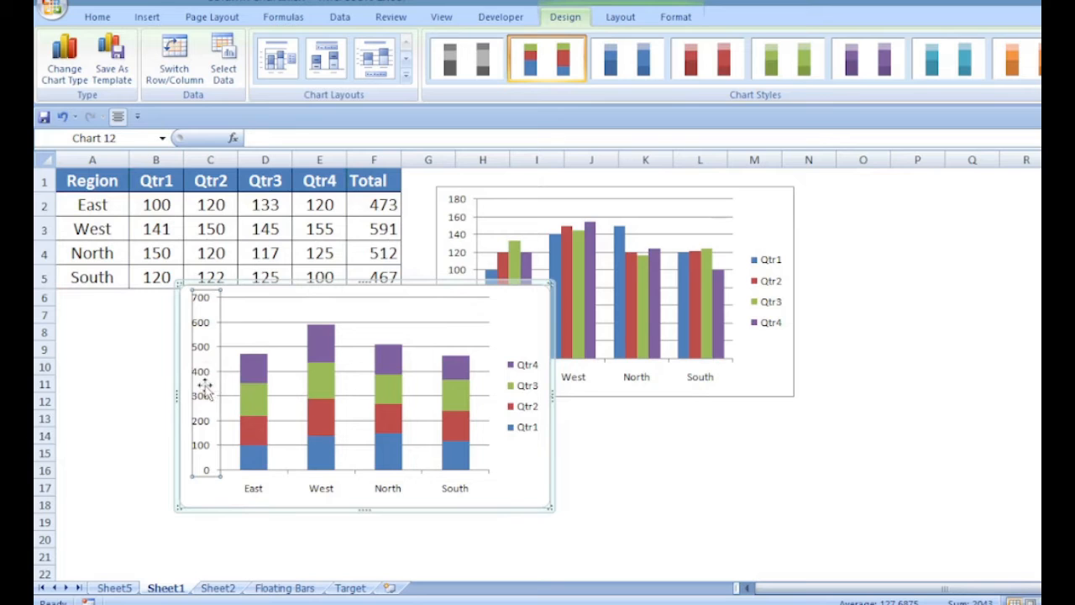
right_click(205, 387)
click(244, 375)
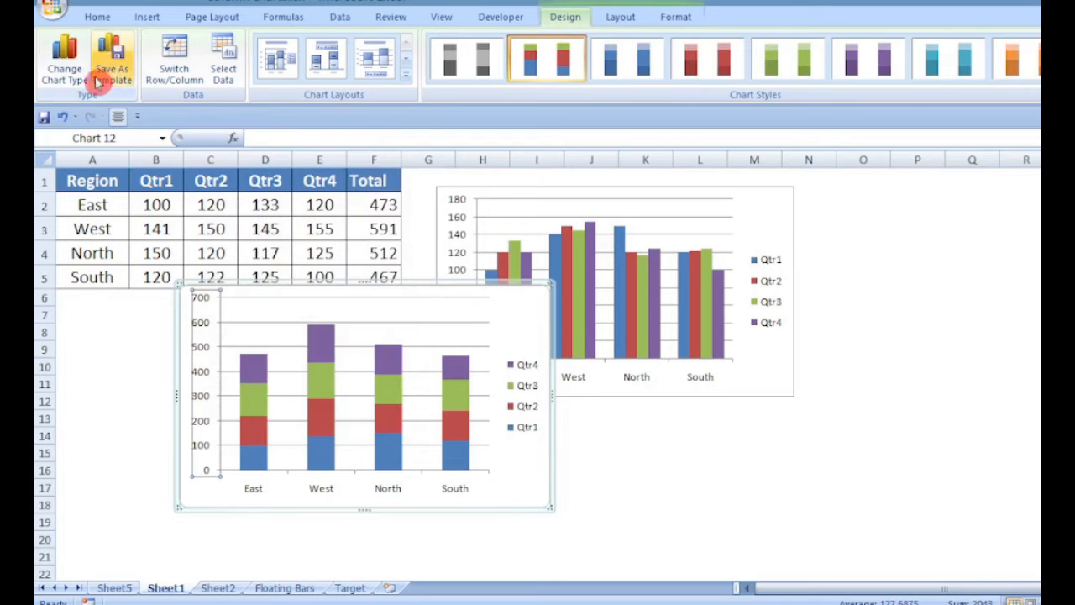
click(621, 19)
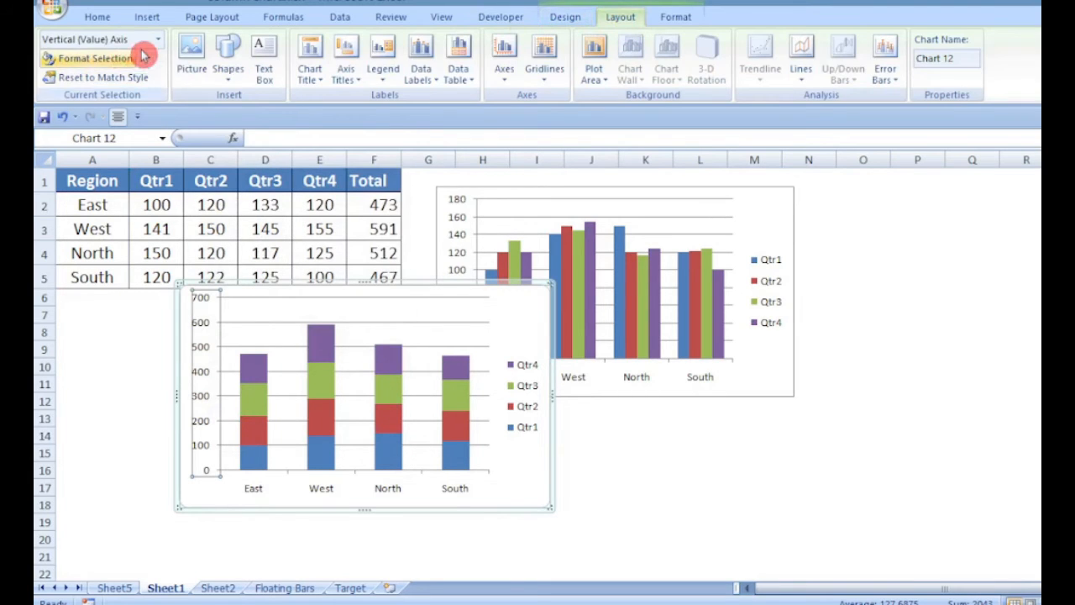
click(118, 60)
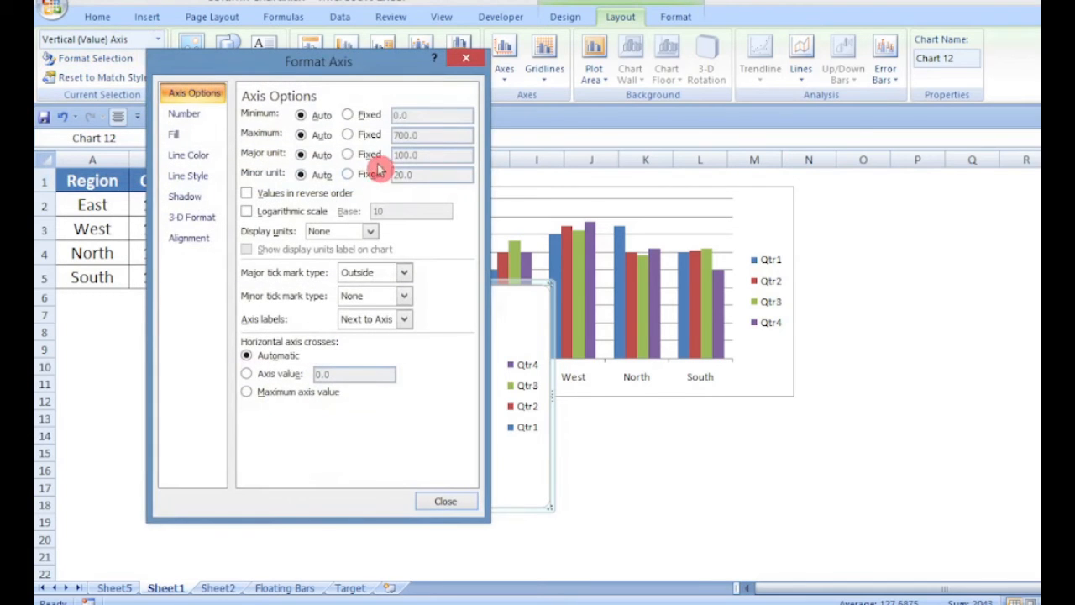
click(347, 134)
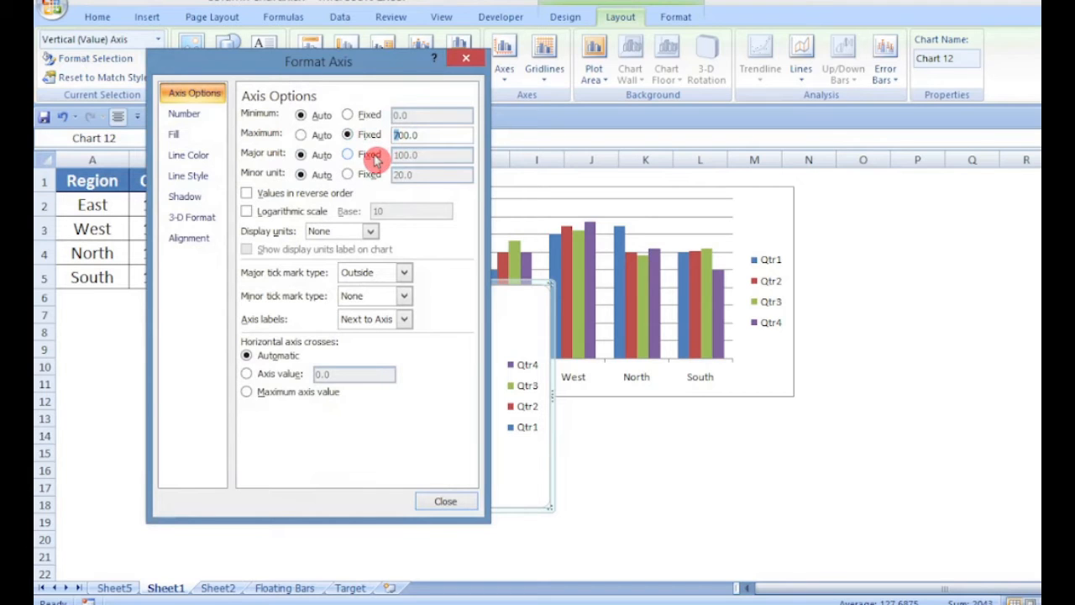
key(Escape)
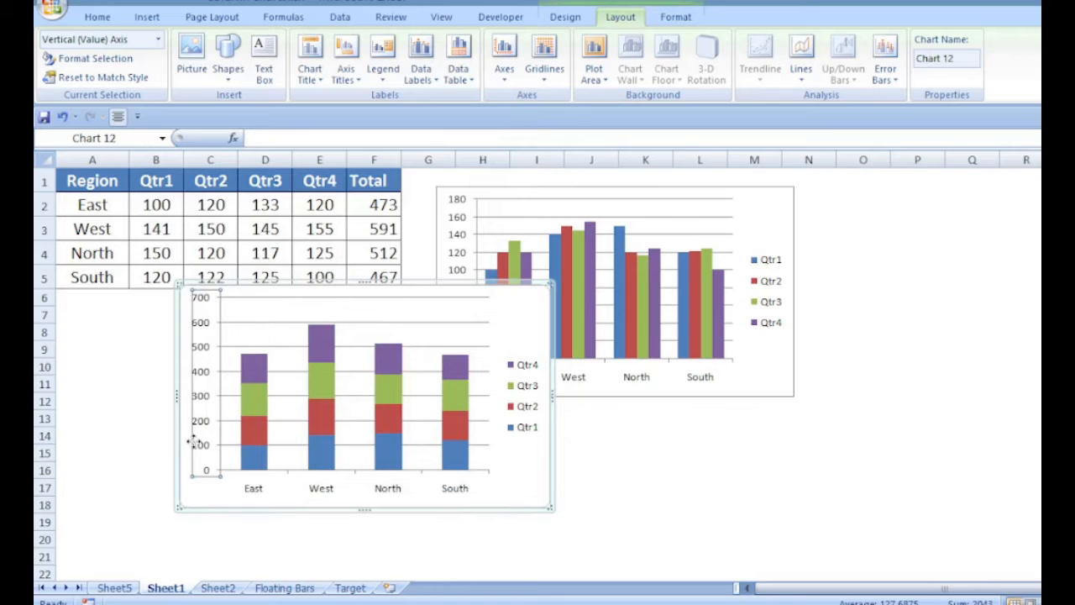
Set the stacked chart's legend position to Bottom and move the chart down, clear of the data table
click(531, 429)
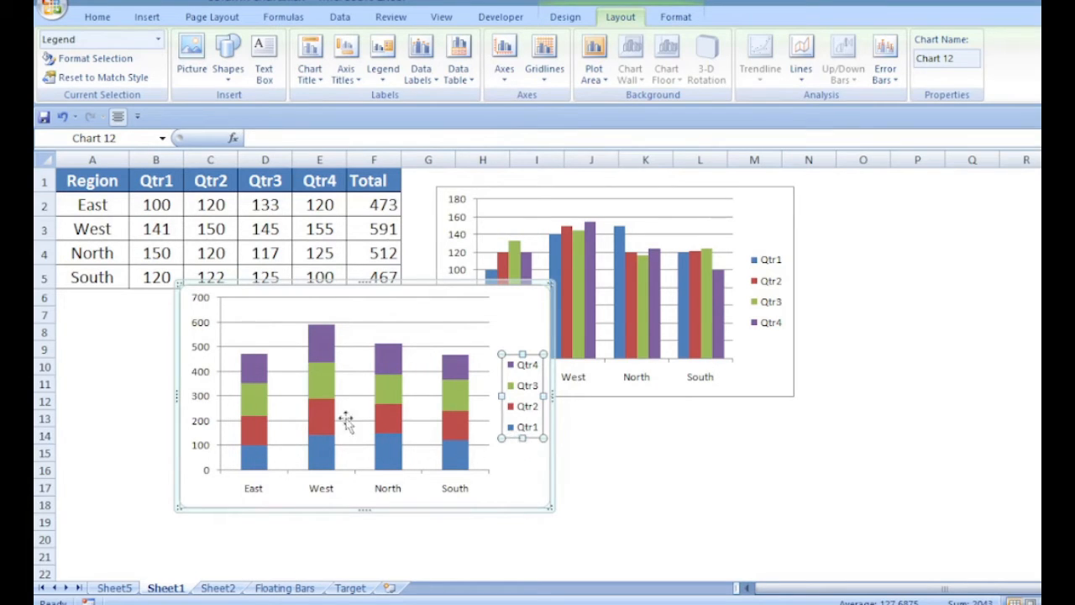
click(124, 60)
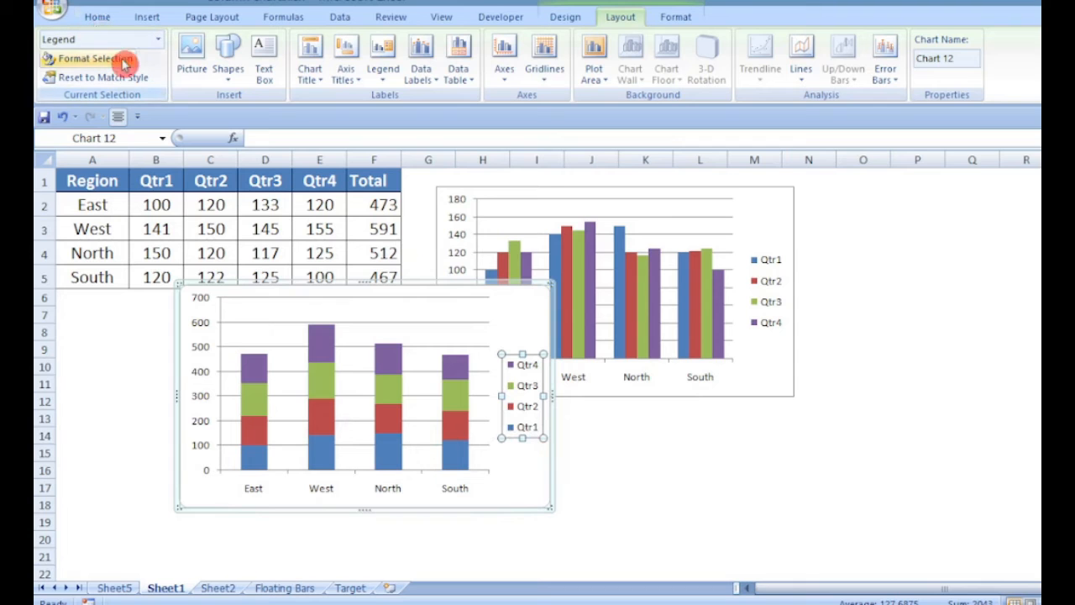
click(275, 156)
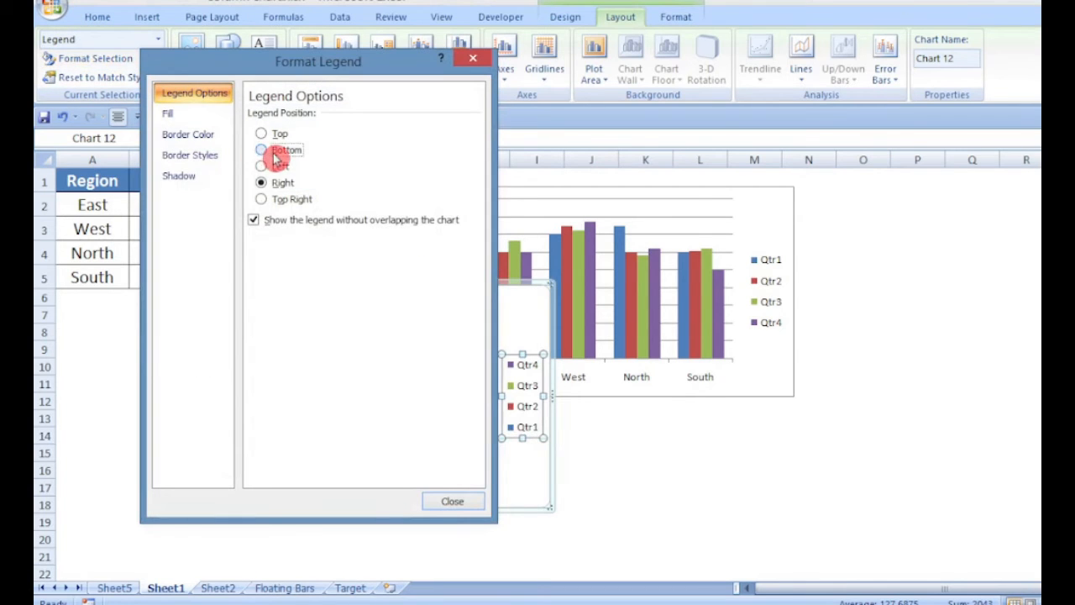
click(445, 501)
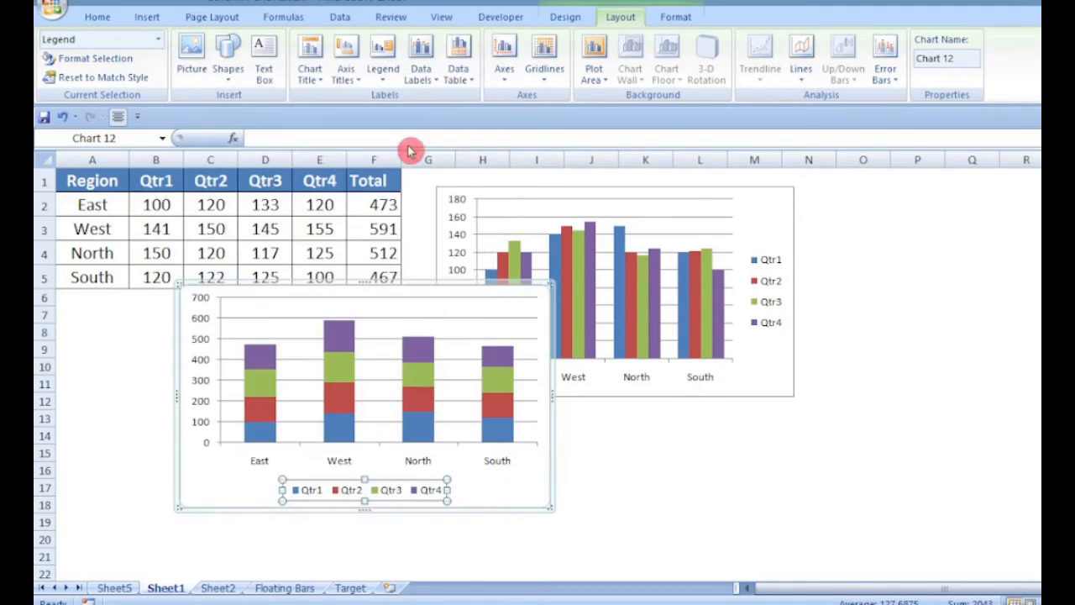
drag(352, 498, 452, 501)
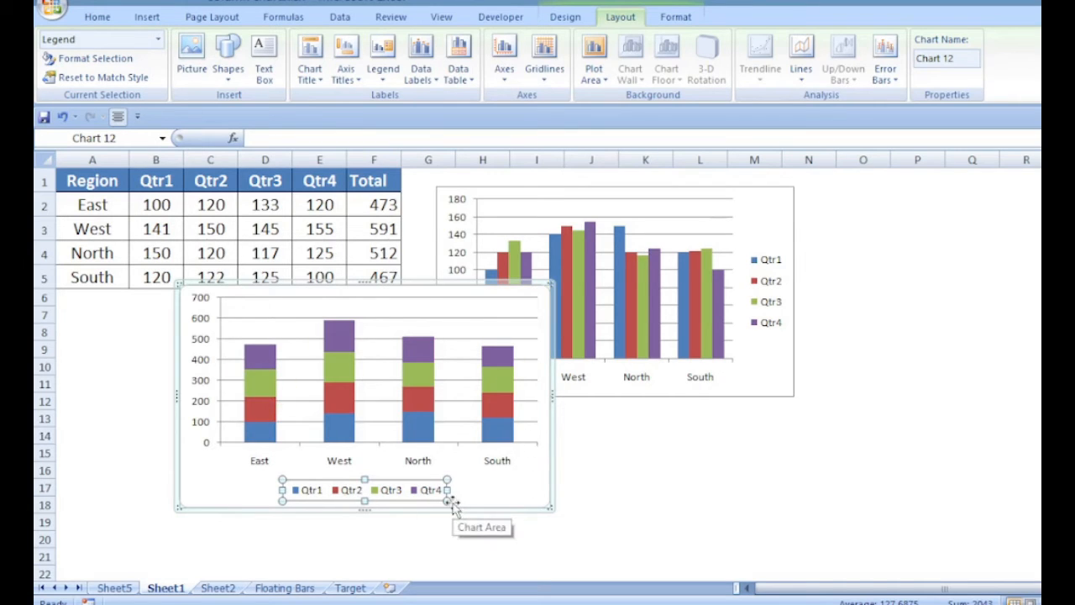
click(456, 285)
drag(455, 286, 460, 332)
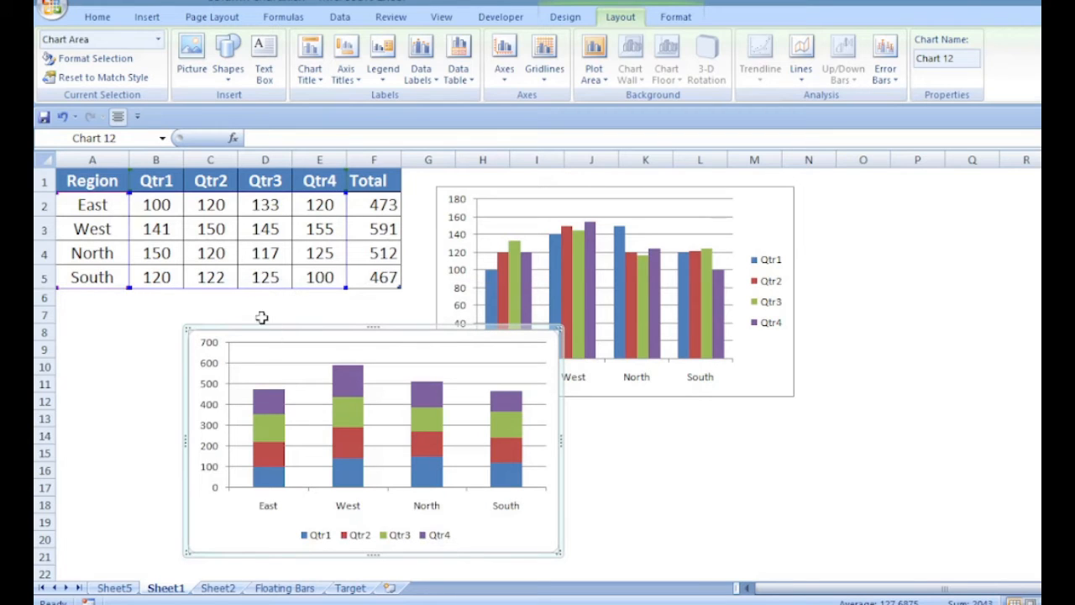
Apply the layout with a chart title, axis titles and series lines to the stacked chart, and look over its title placeholders
click(565, 17)
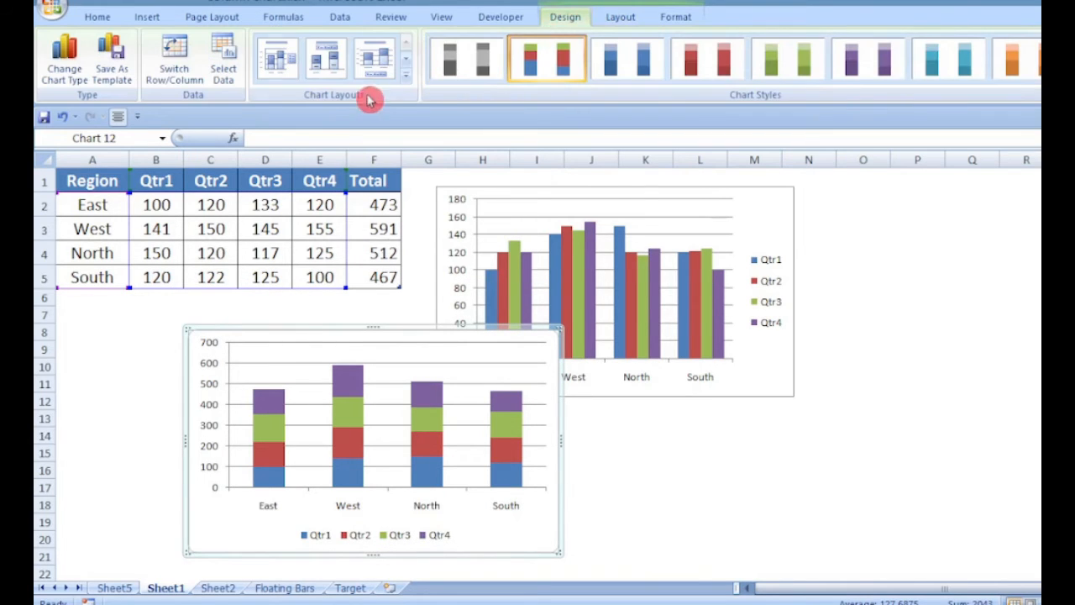
click(406, 75)
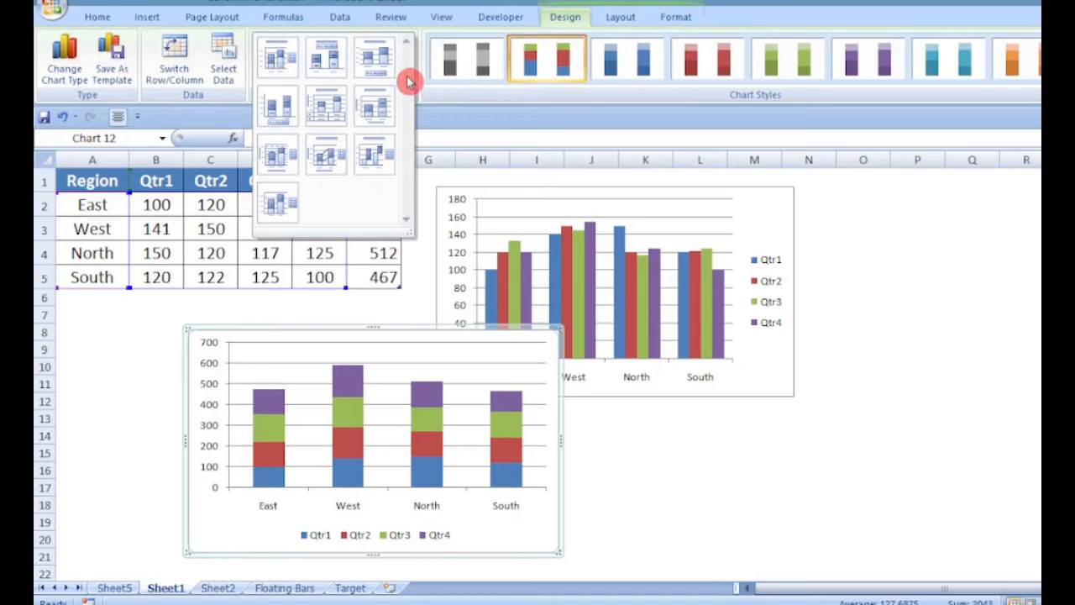
click(320, 149)
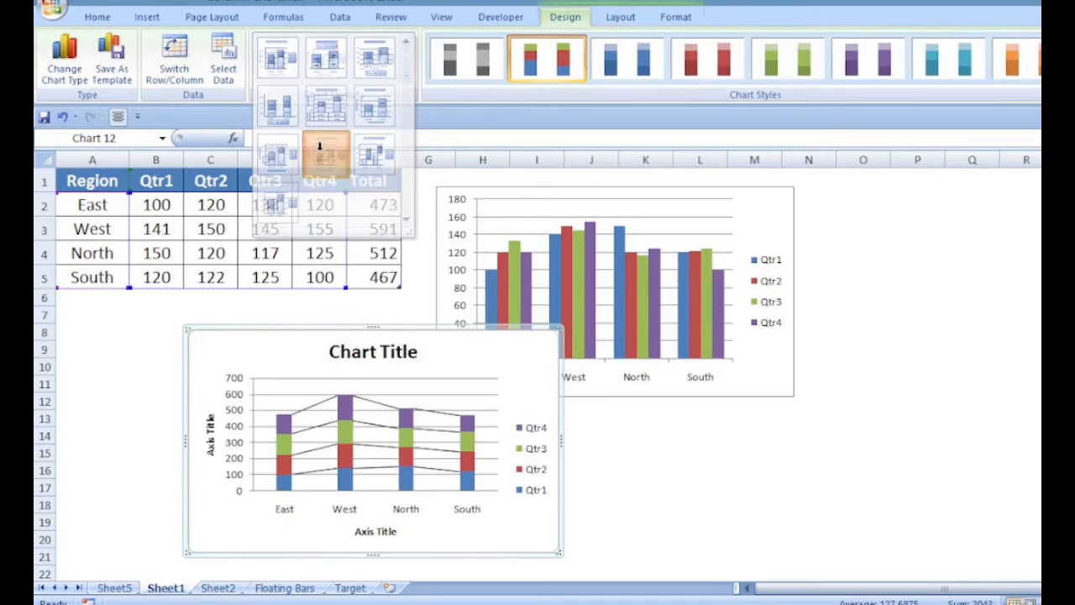
click(376, 352)
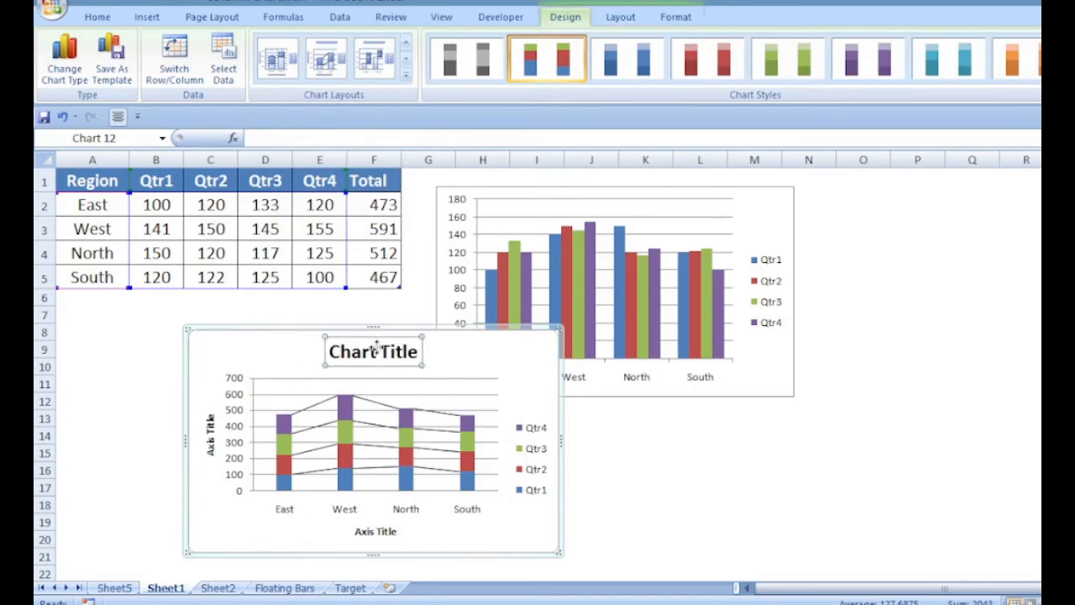
click(209, 426)
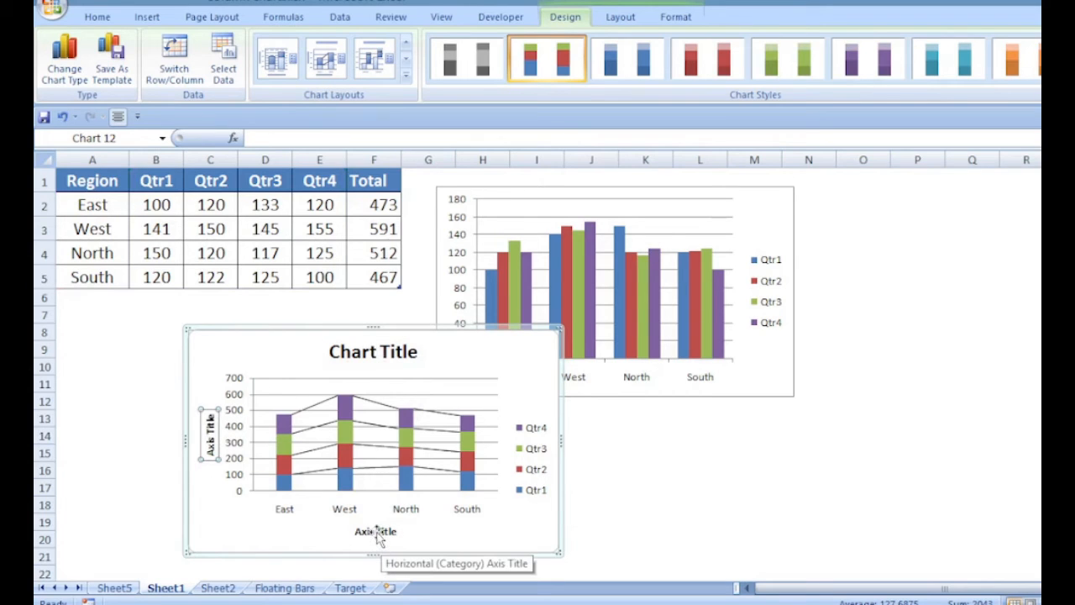
click(446, 328)
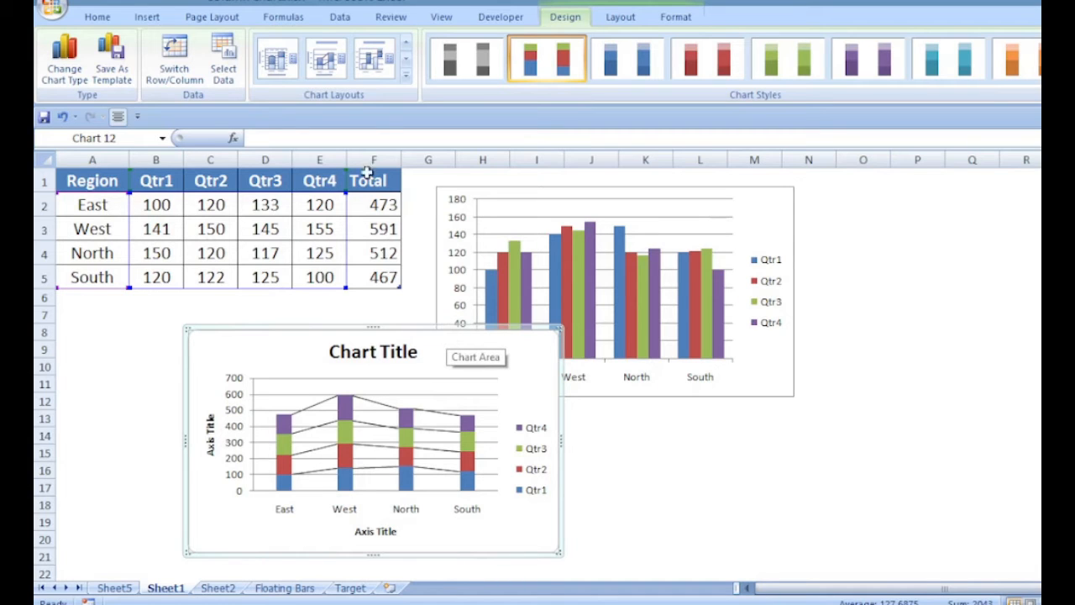
Apply the layout with data labels and a bottom legend to the stacked chart, shift the chart sideways and delete it
click(406, 74)
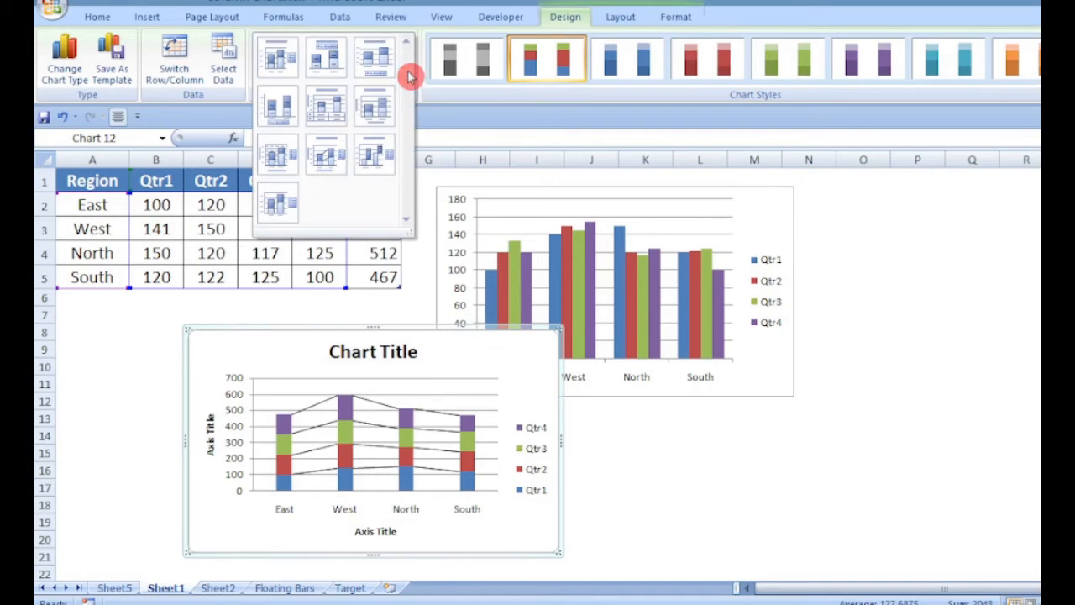
click(289, 116)
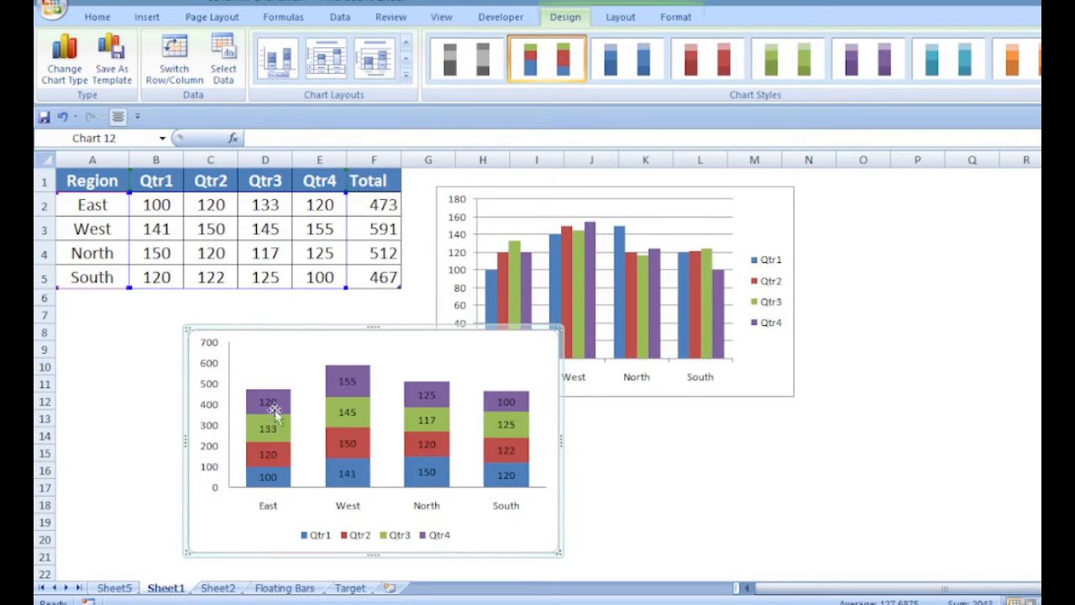
drag(387, 328, 453, 328)
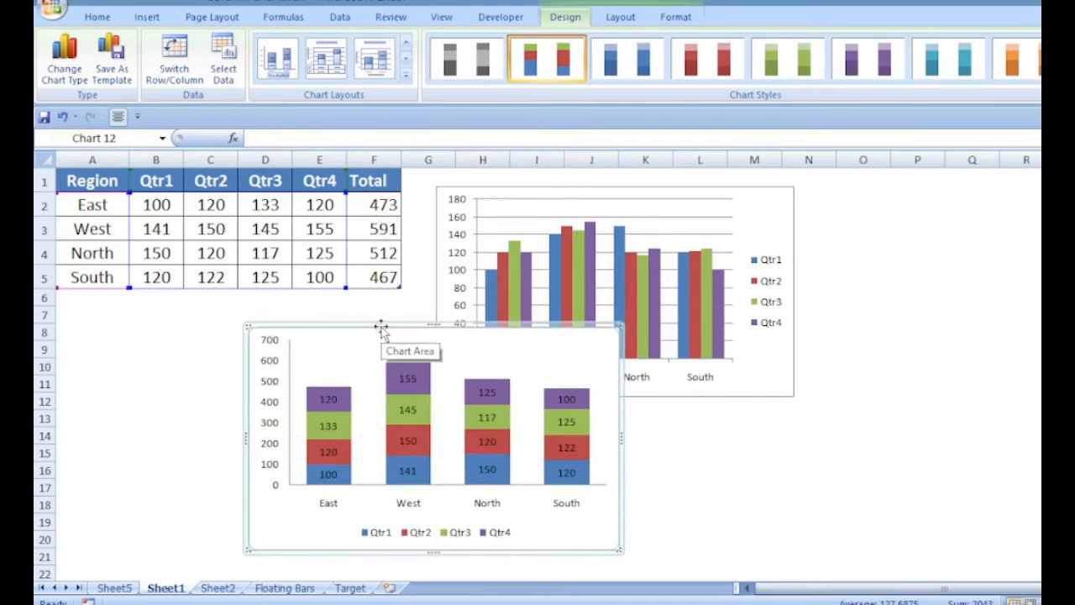
key(Delete)
Insert a 2-D stacked column chart from the whole table including the Total column, and position it beside the table
drag(93, 180, 365, 278)
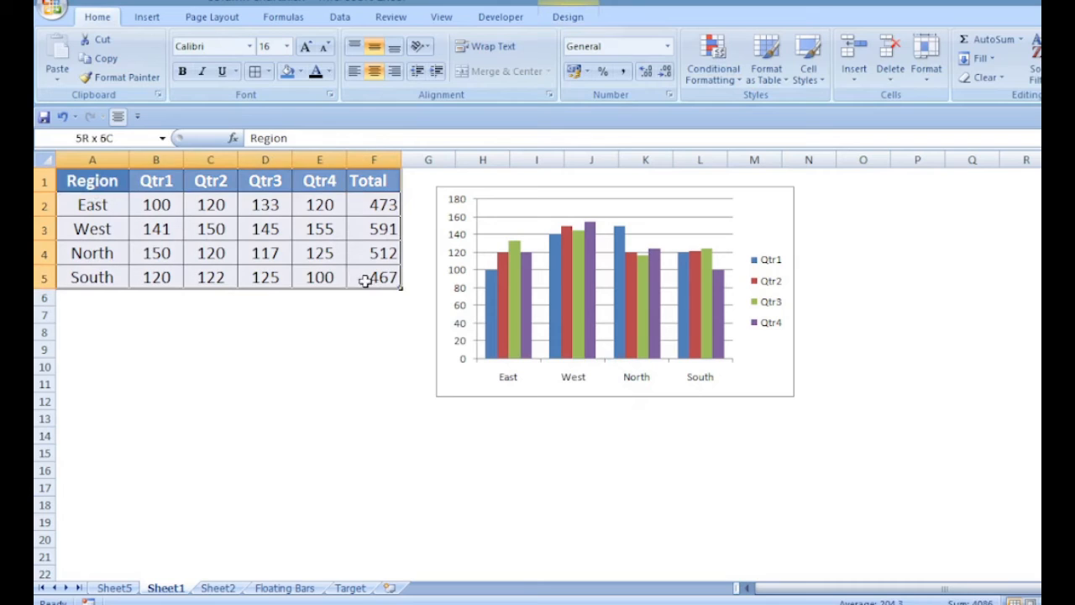
click(148, 18)
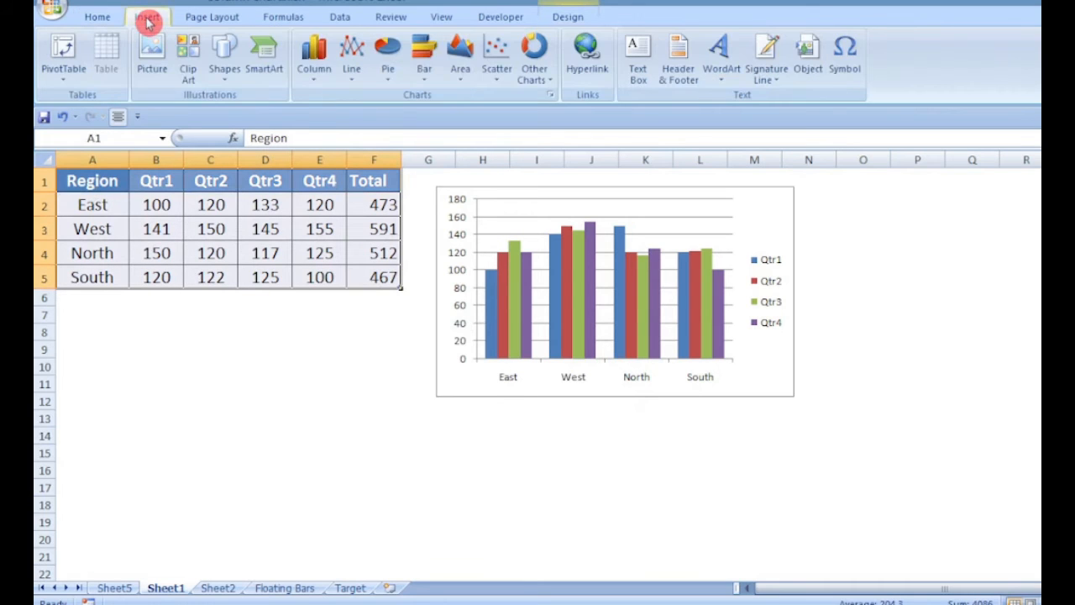
click(310, 75)
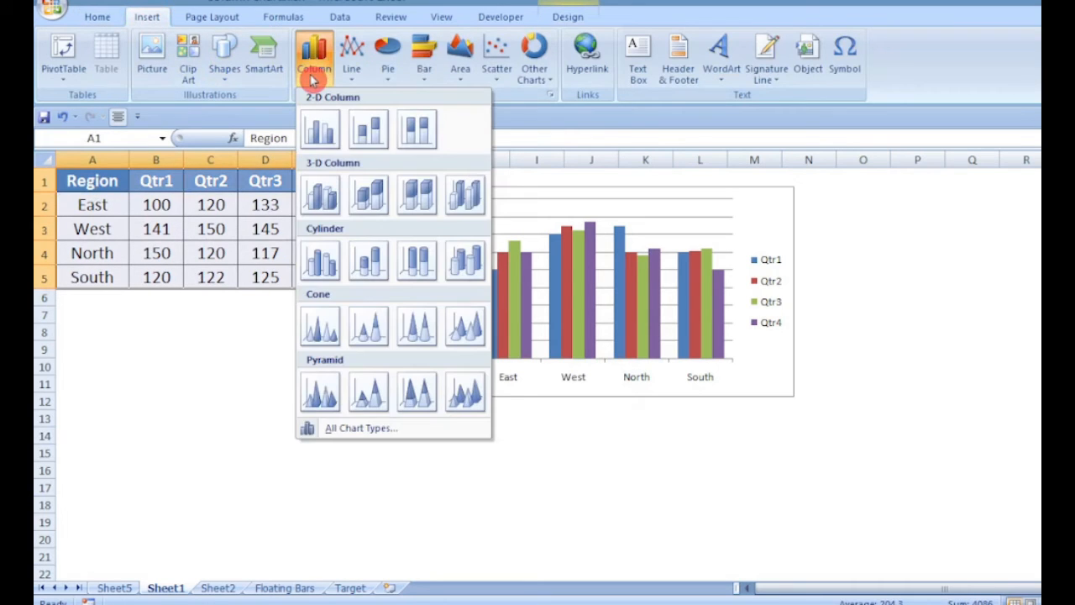
click(367, 132)
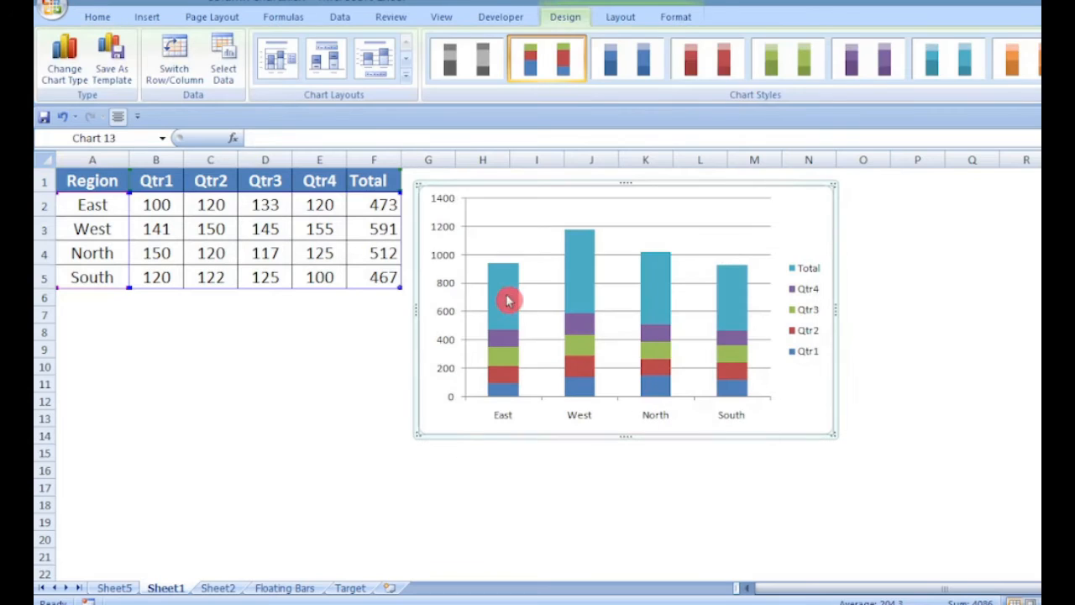
click(507, 300)
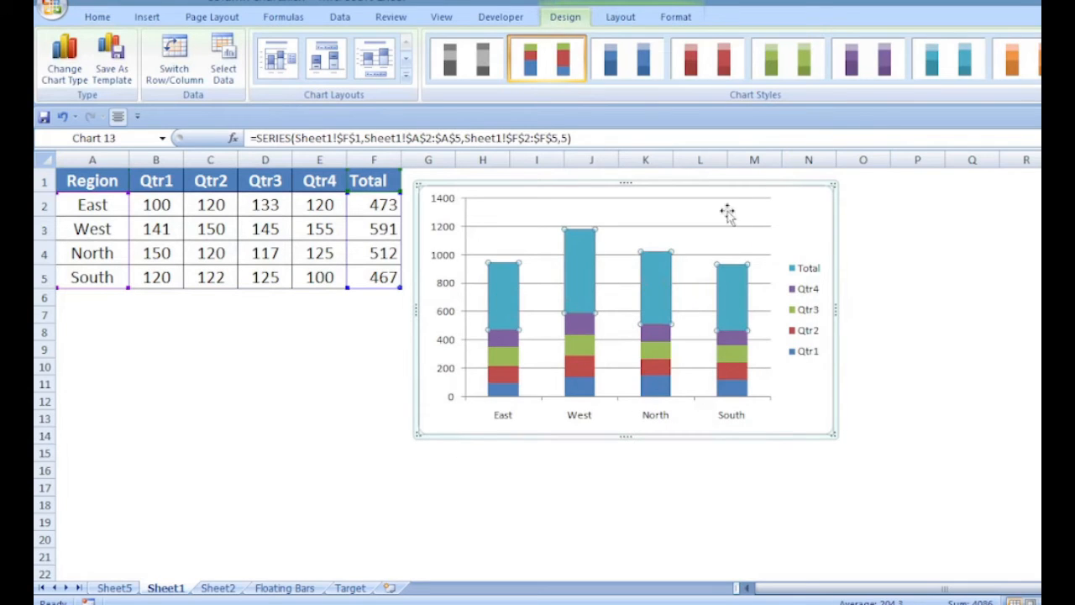
drag(727, 189, 748, 179)
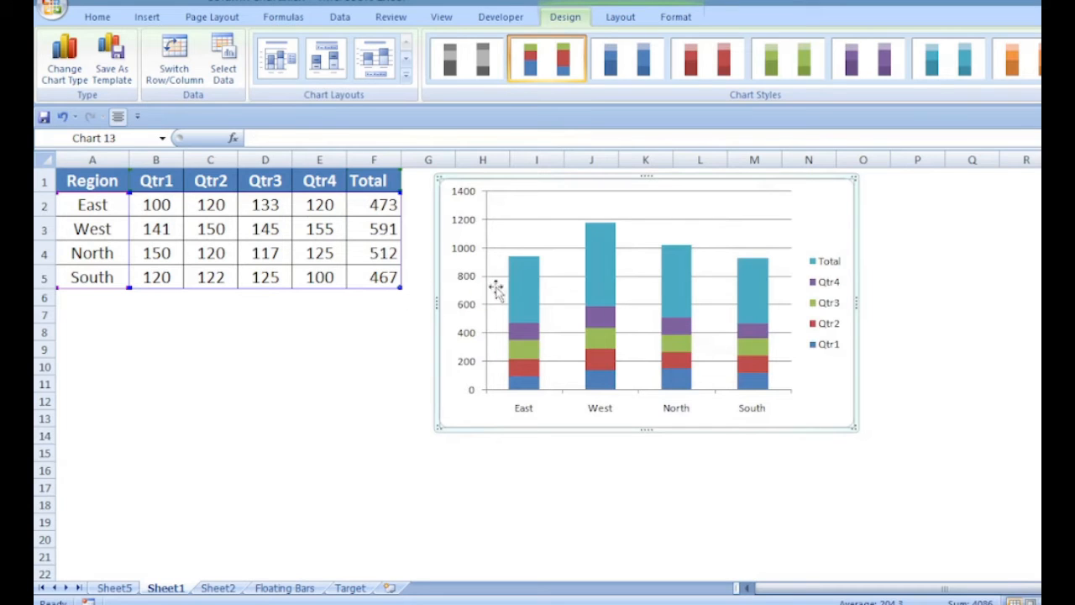
Add data labels to the Total series of the stacked chart and set their position to Inside Base
right_click(525, 291)
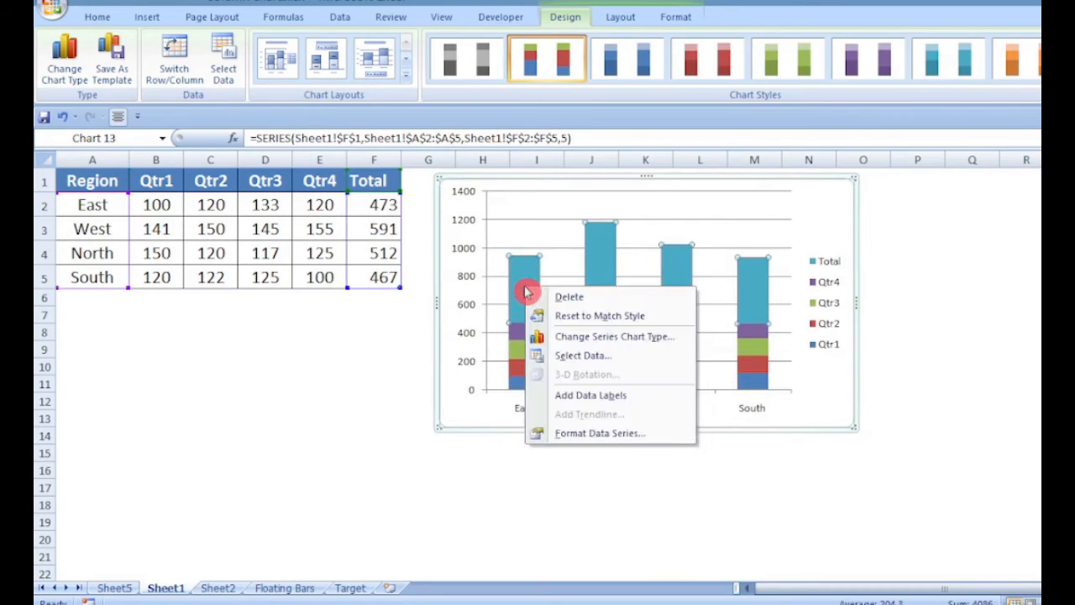
click(612, 396)
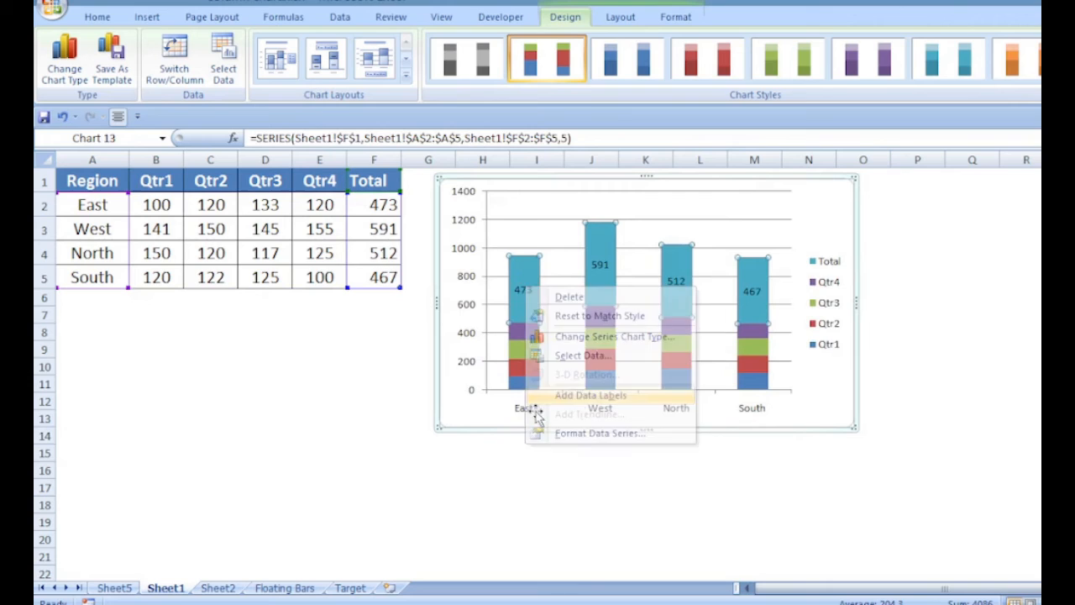
right_click(523, 290)
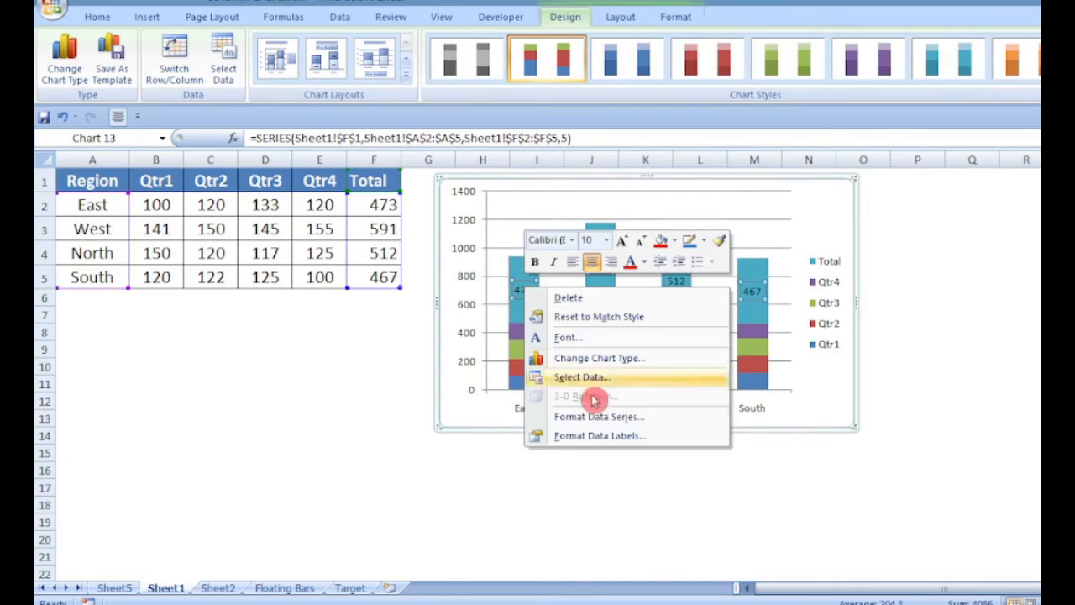
click(600, 436)
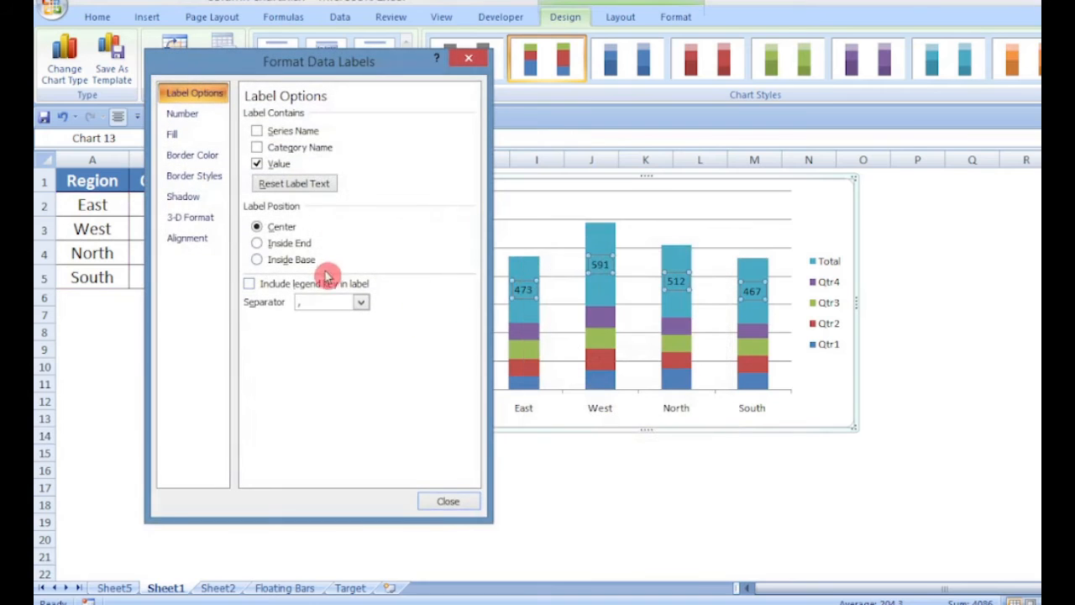
click(300, 263)
click(456, 502)
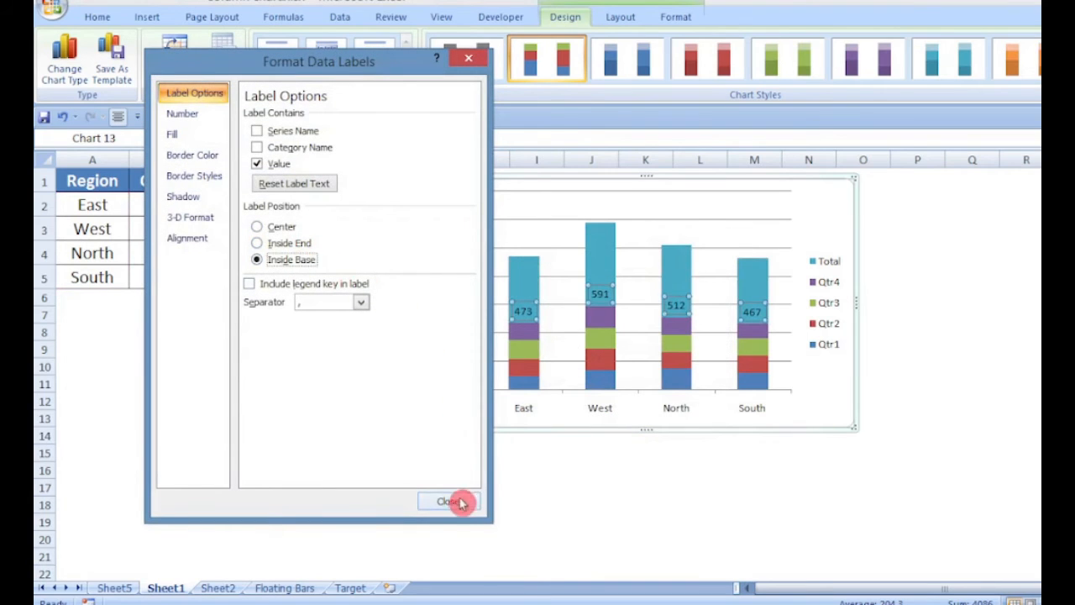
Set the Total series' fill to No fill so only its data labels show above the stacks
right_click(521, 273)
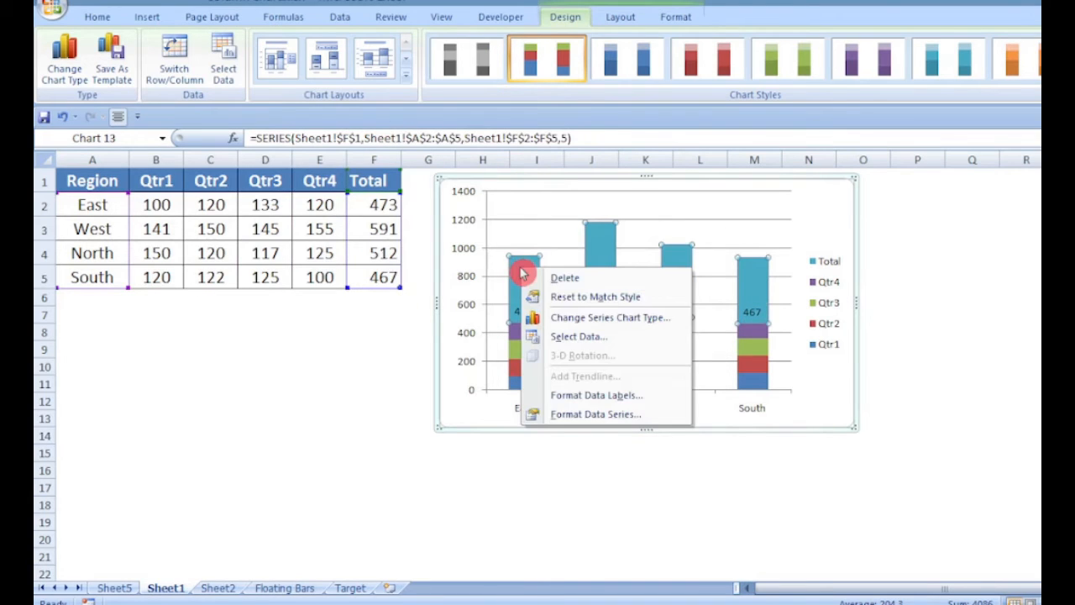
click(602, 415)
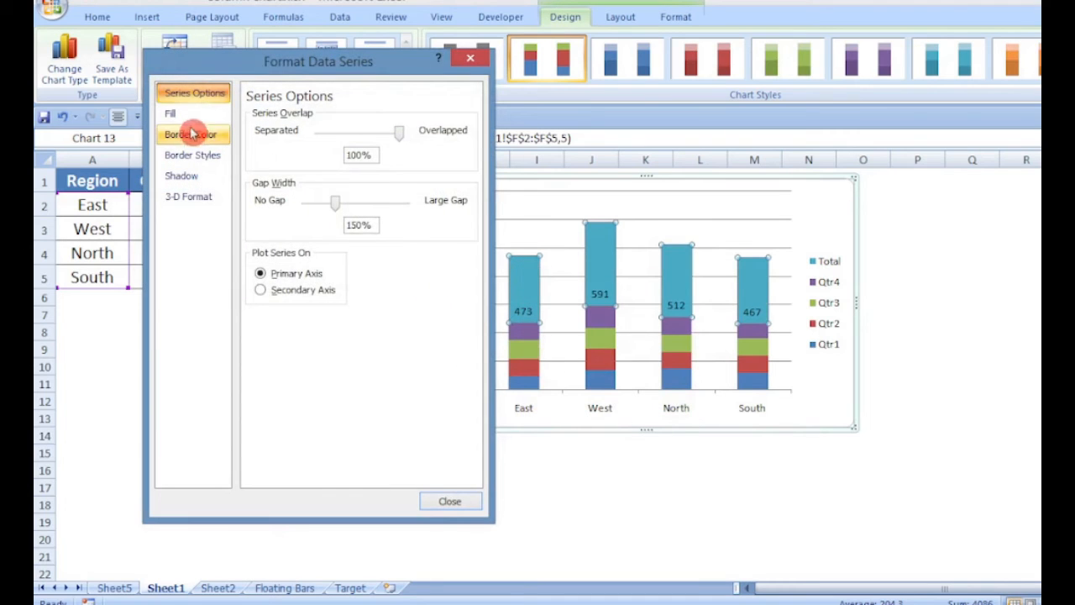
click(189, 118)
click(274, 116)
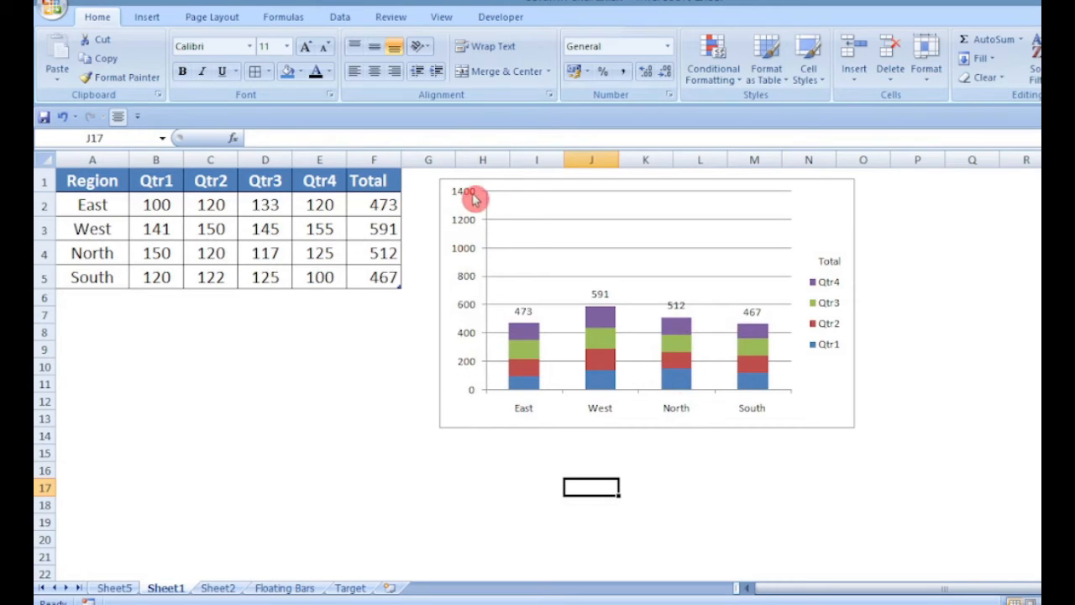
Fix the maximum of the chart's vertical axis at 800
click(466, 259)
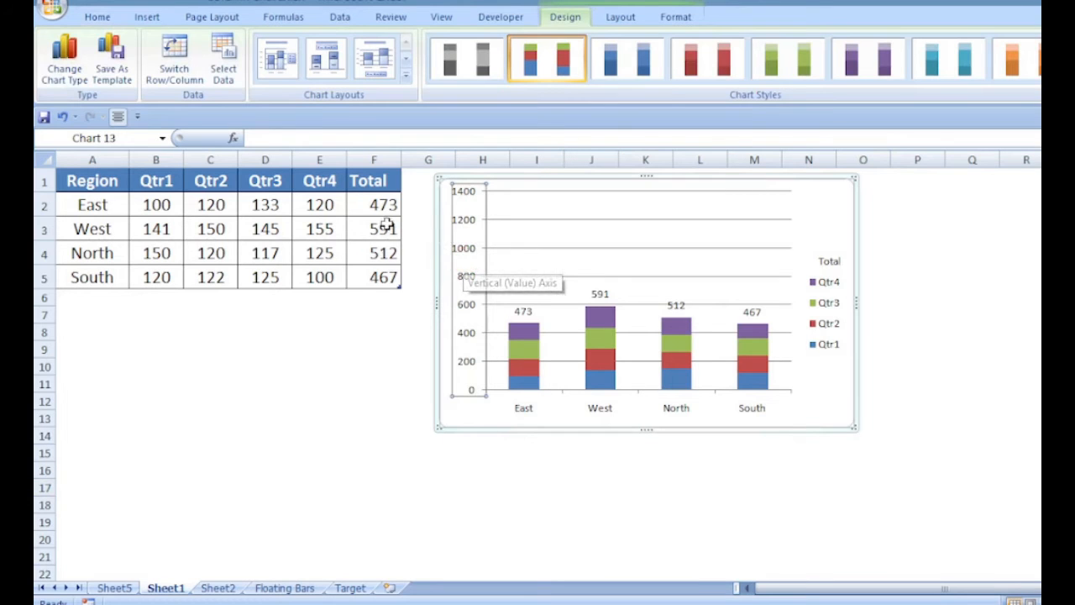
right_click(469, 259)
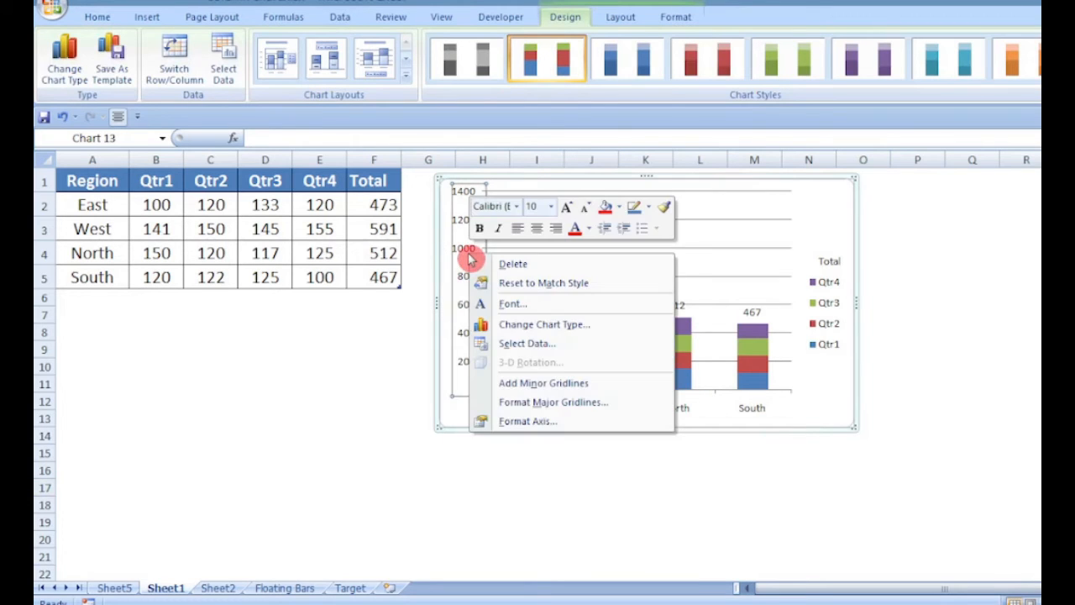
click(554, 428)
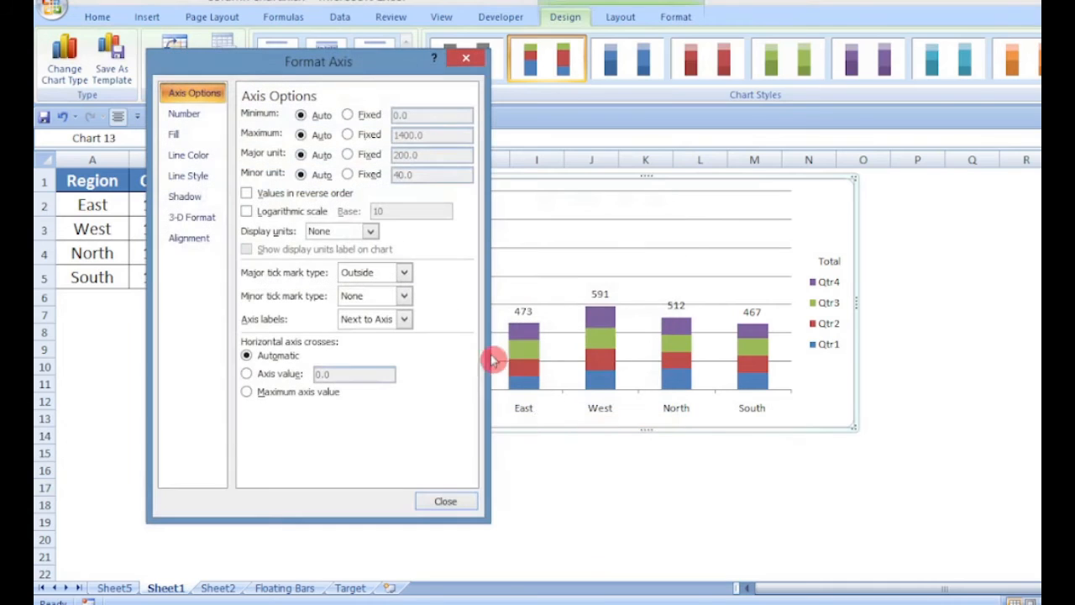
click(348, 135)
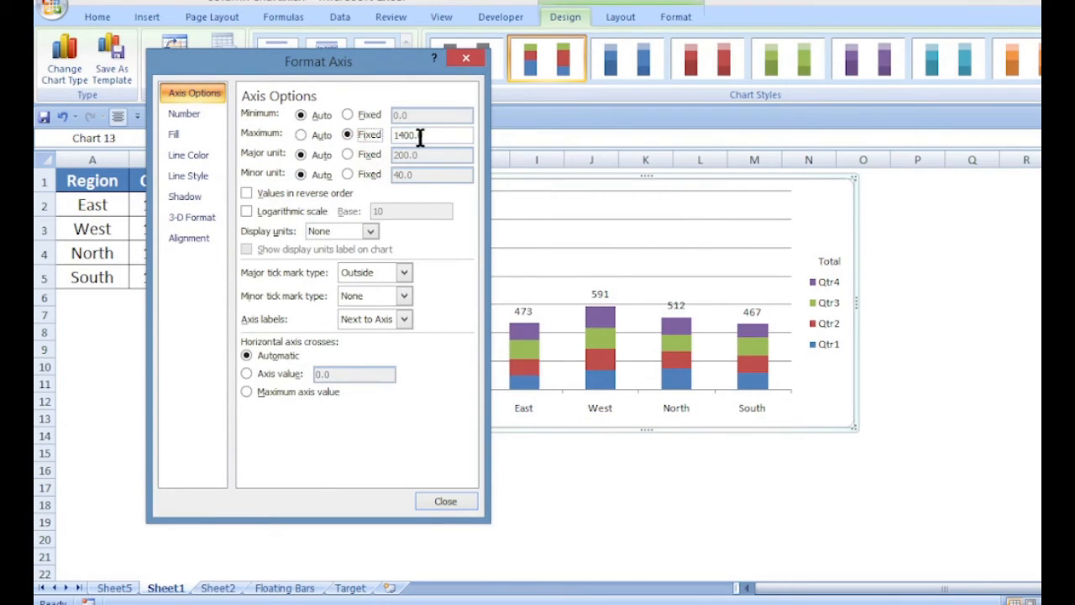
drag(420, 136, 382, 136)
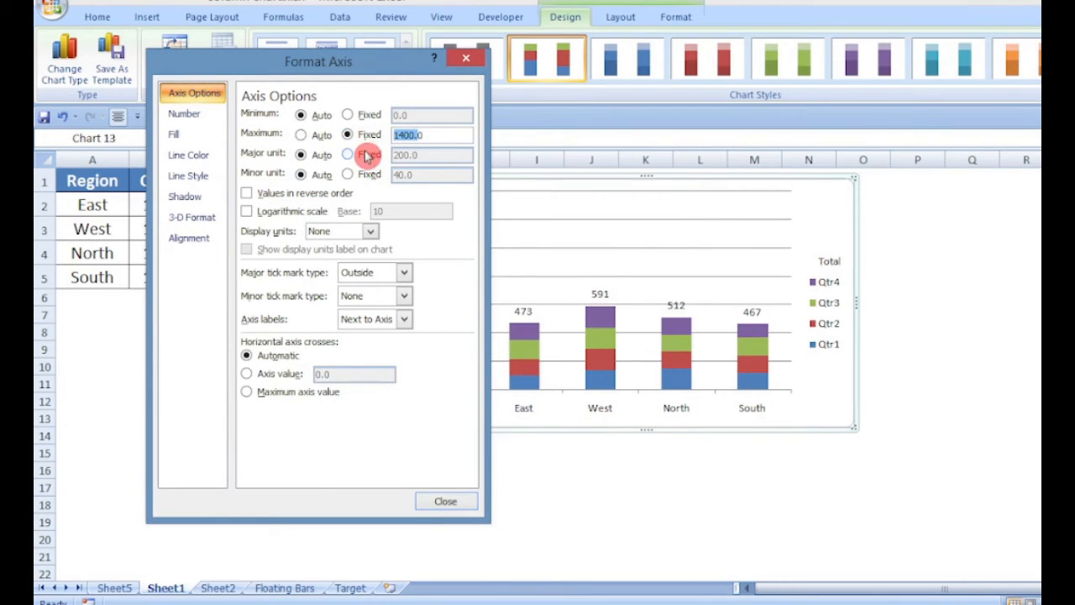
text(800)
key(Return)
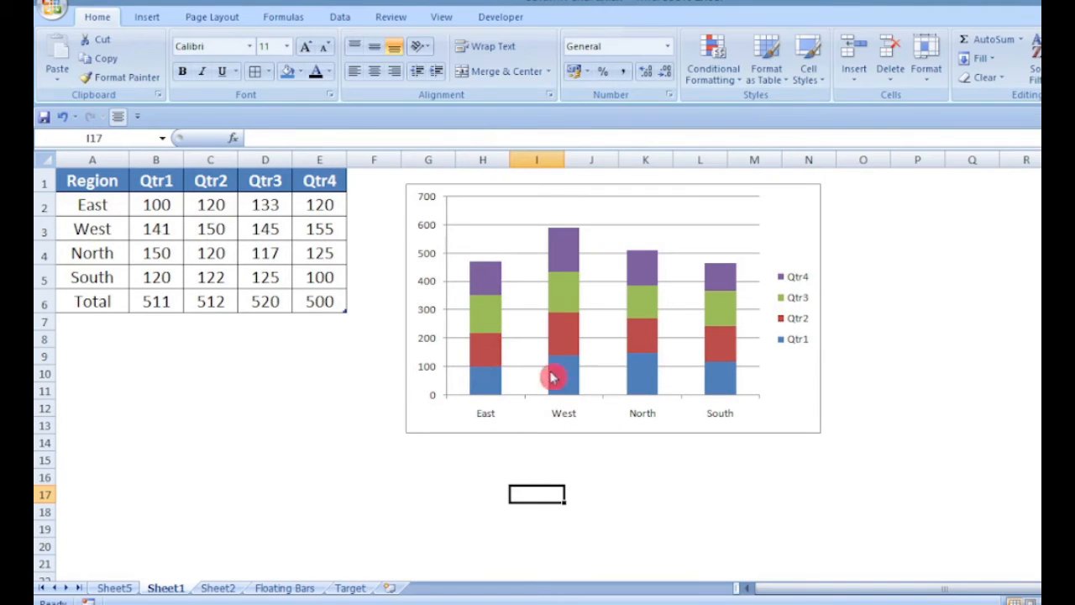
Add data labels to the Qtr1, Qtr2, Qtr3 and Qtr4 series of the stacked chart beside the table with the Total row
click(493, 386)
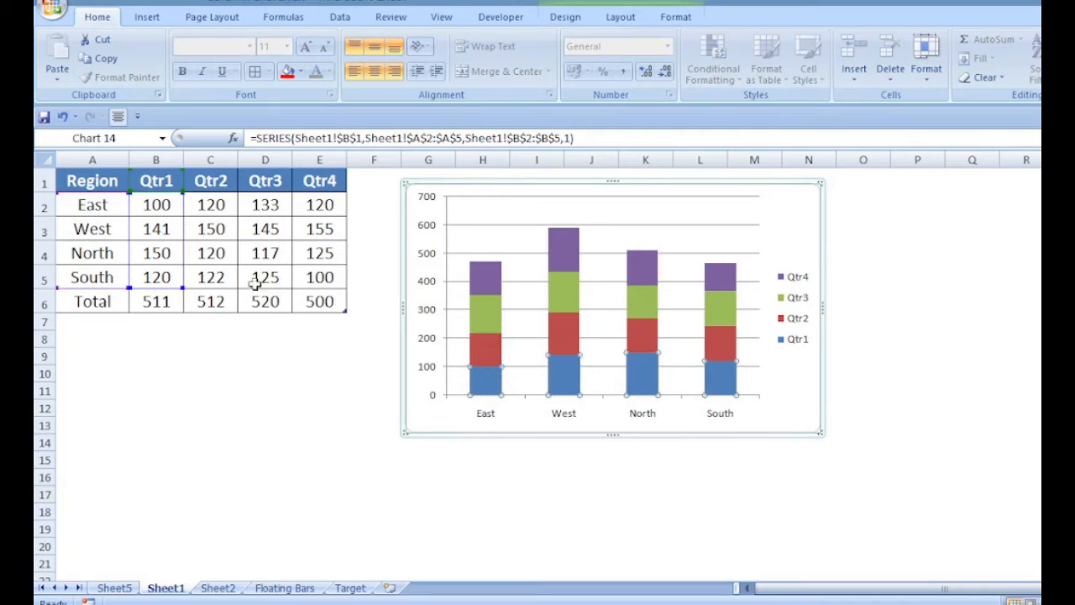
right_click(490, 384)
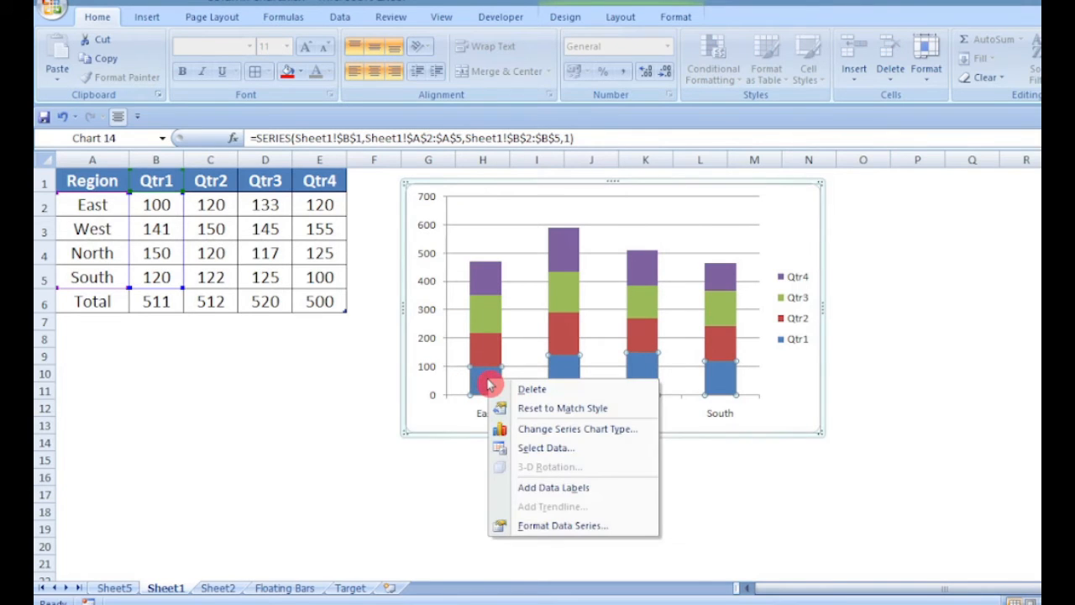
click(542, 486)
click(492, 356)
right_click(492, 356)
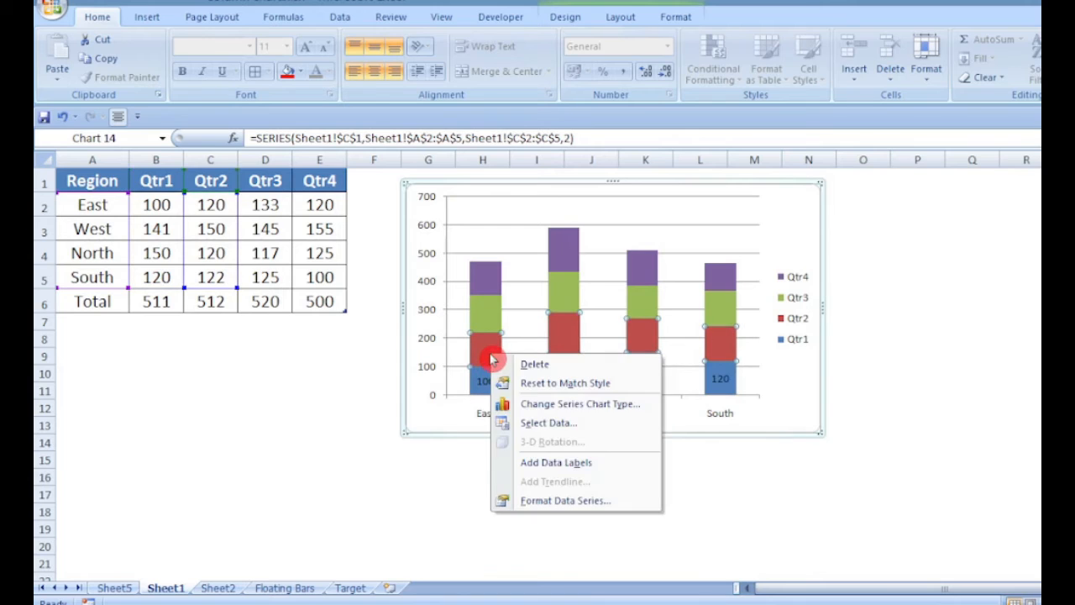
click(561, 468)
click(485, 321)
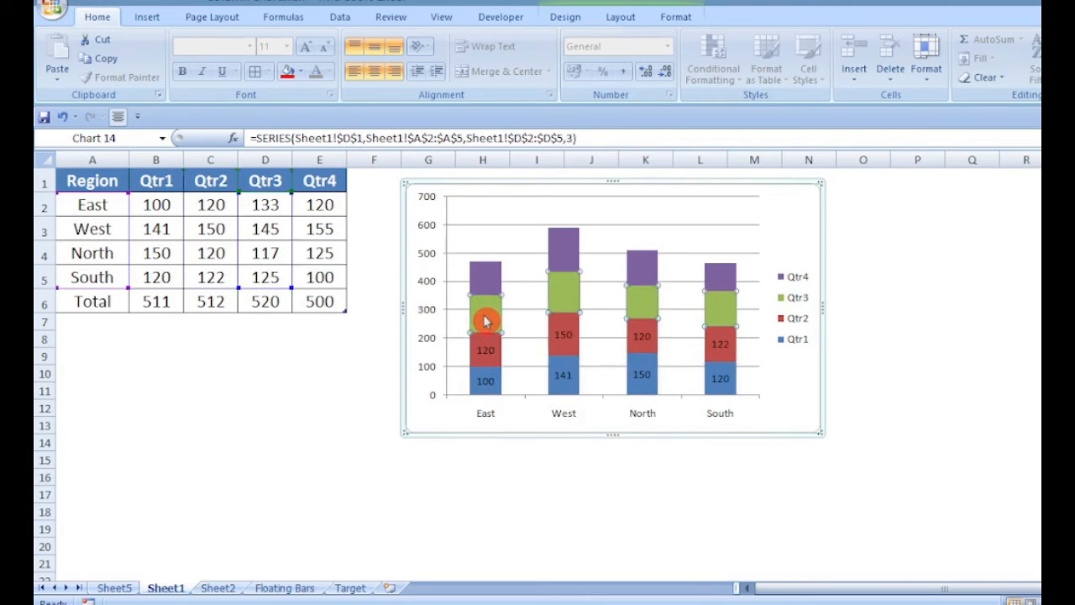
right_click(485, 320)
click(550, 424)
click(490, 495)
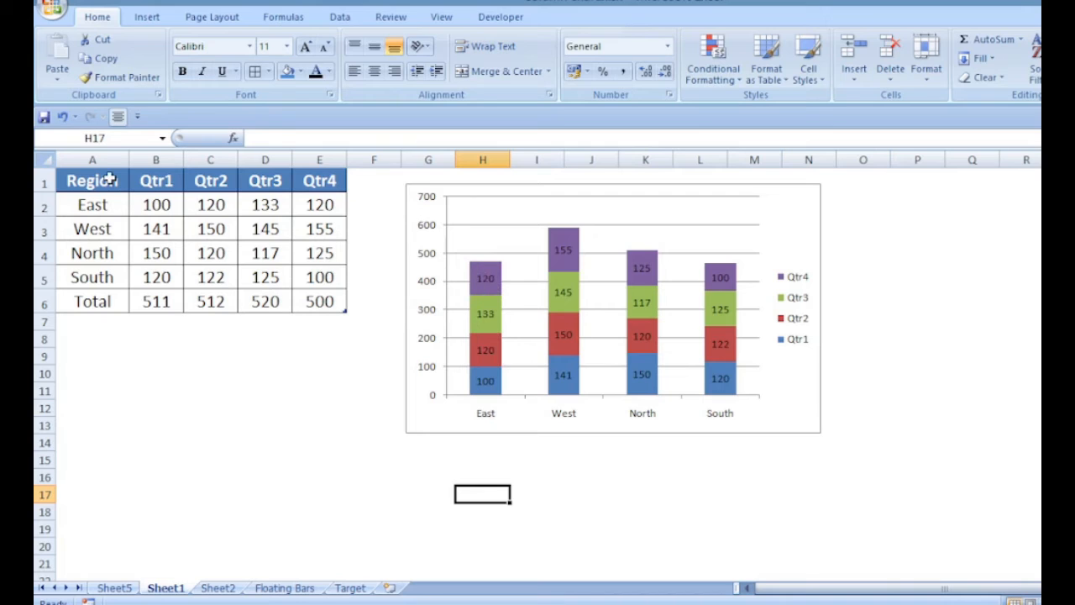
Copy the whole region table A1:E6, including the Total row, and paste it below at cell A10
drag(109, 179, 334, 307)
key(ctrl+c)
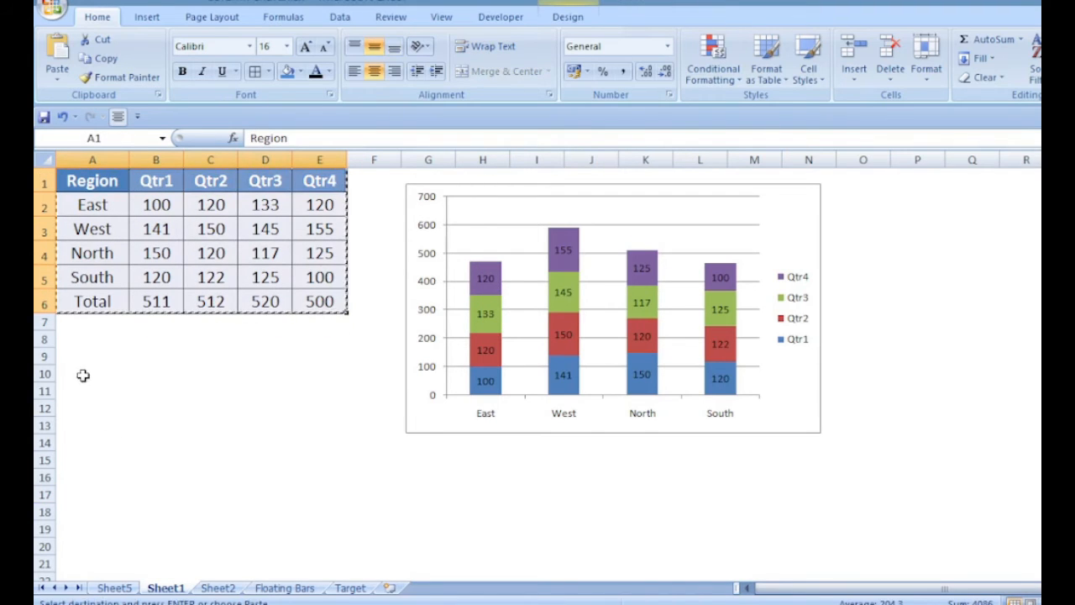
click(83, 374)
key(ctrl+v)
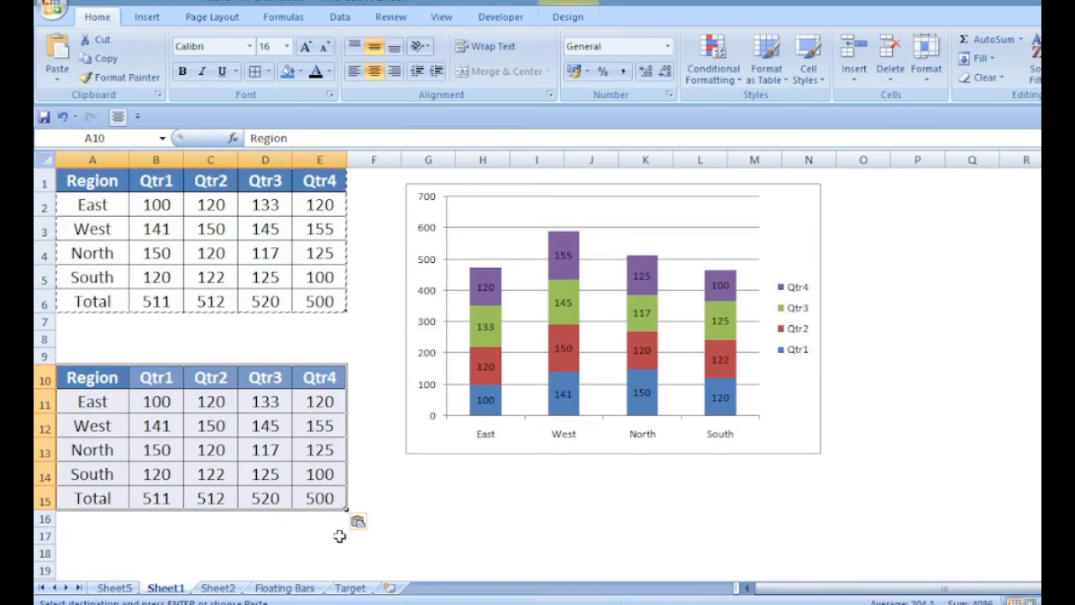
Enter the formula =B2/B$6 in cell B11 to get East's share of the Qtr1 total, locking only the total's row
click(166, 403)
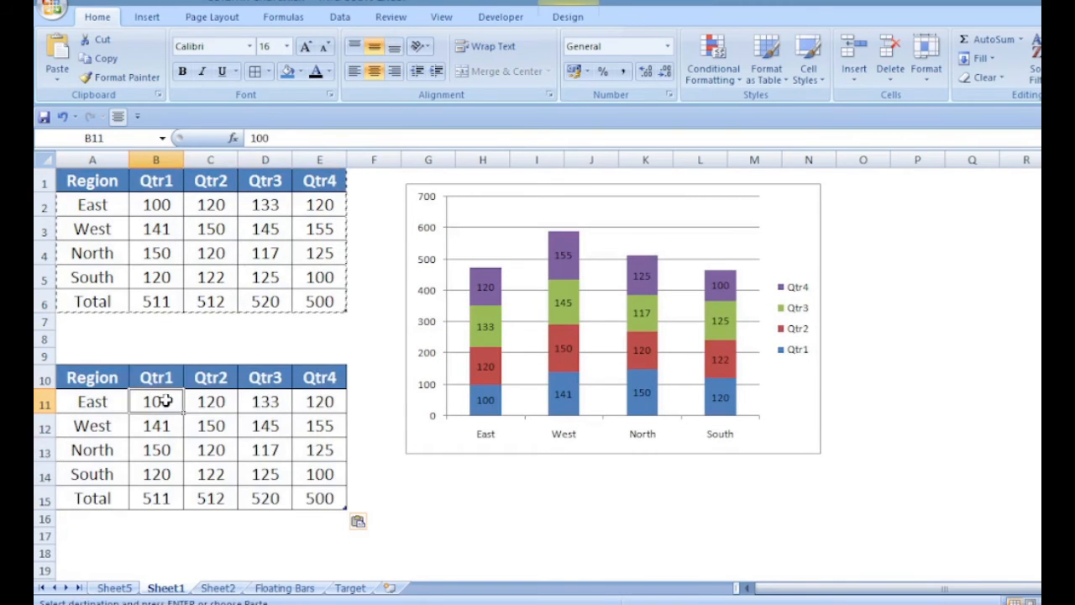
text(=)
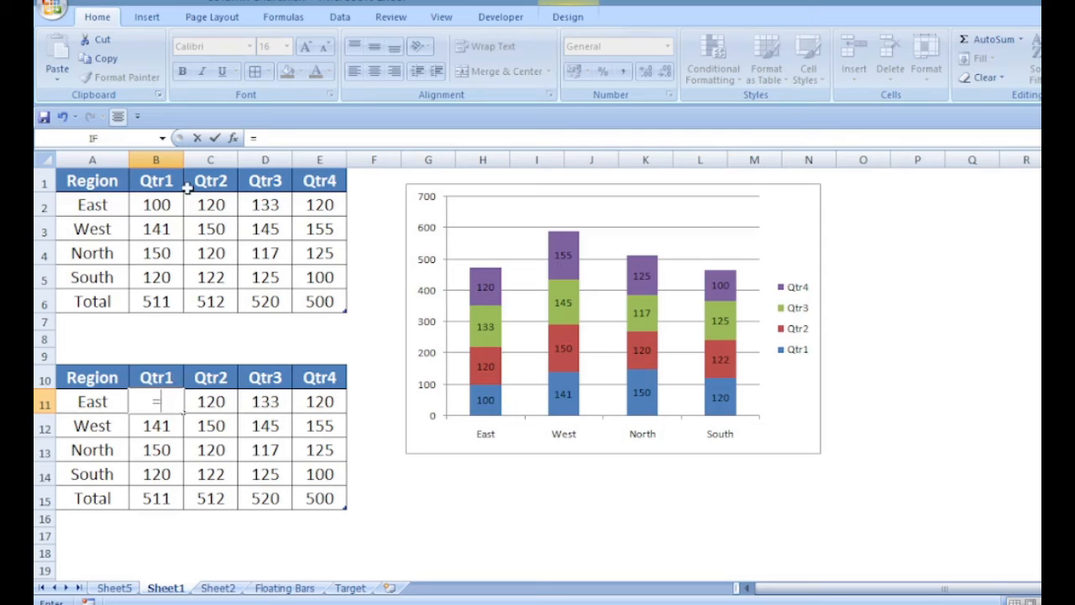
click(160, 206)
text(/)
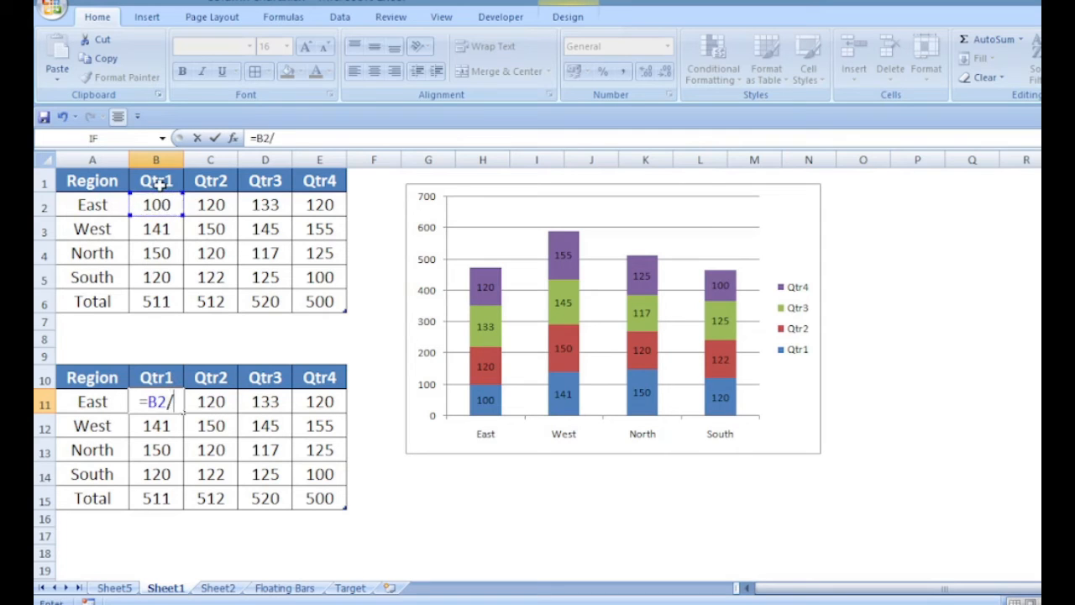
click(152, 304)
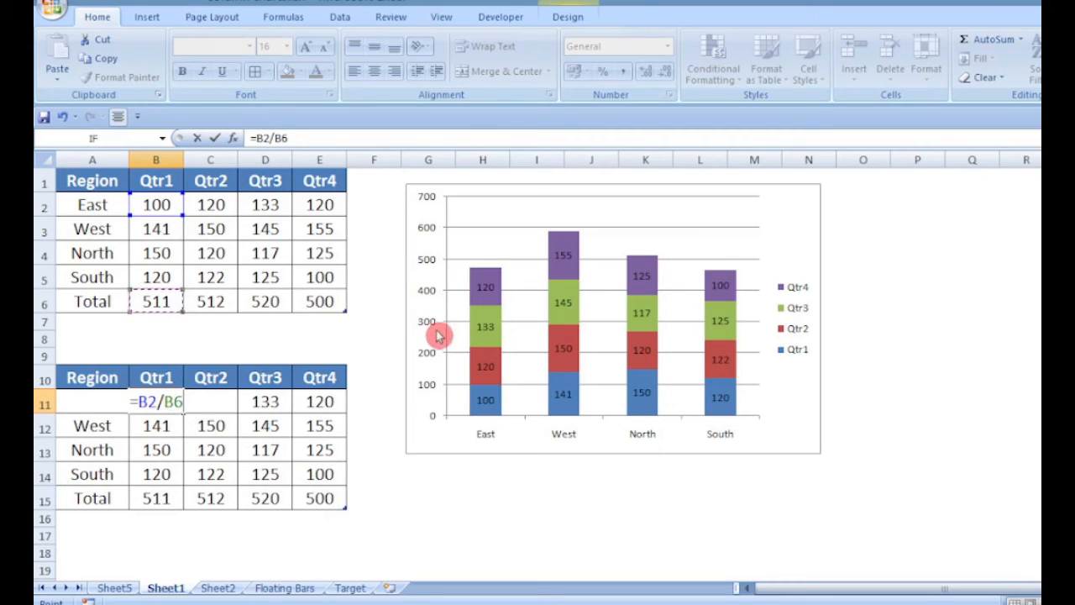
key(F4)
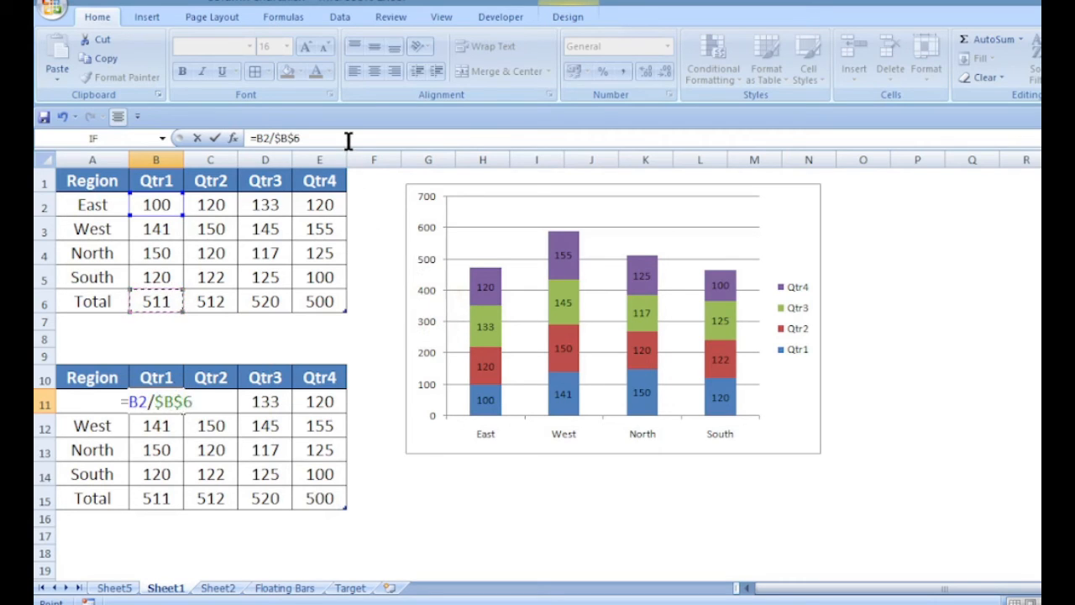
key(F4)
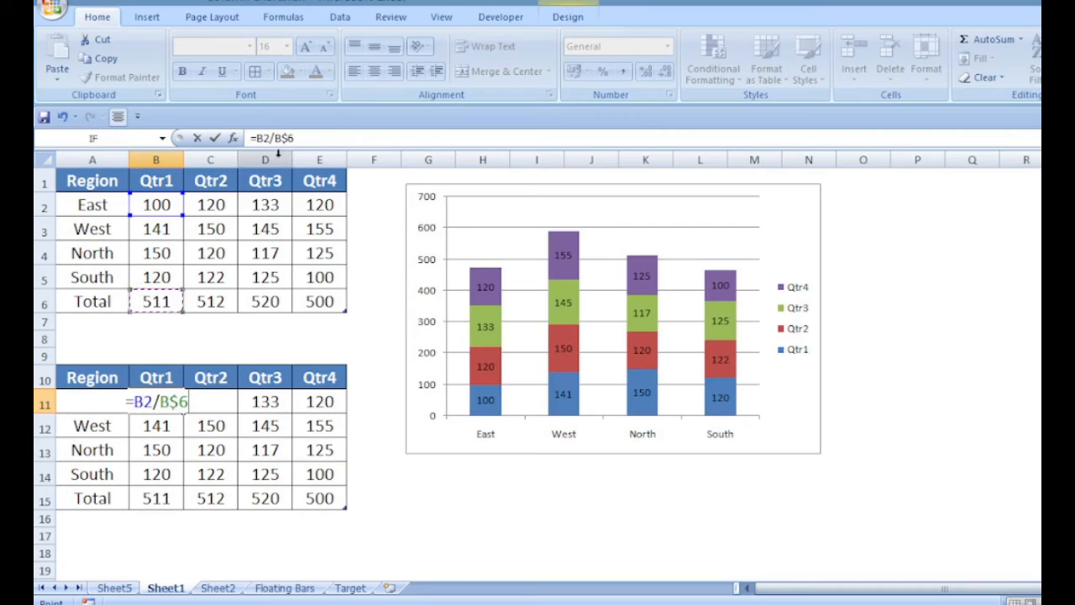
click(300, 139)
key(Return)
Fill the B11 formula across and down to E15 and format the range as percentages
click(164, 403)
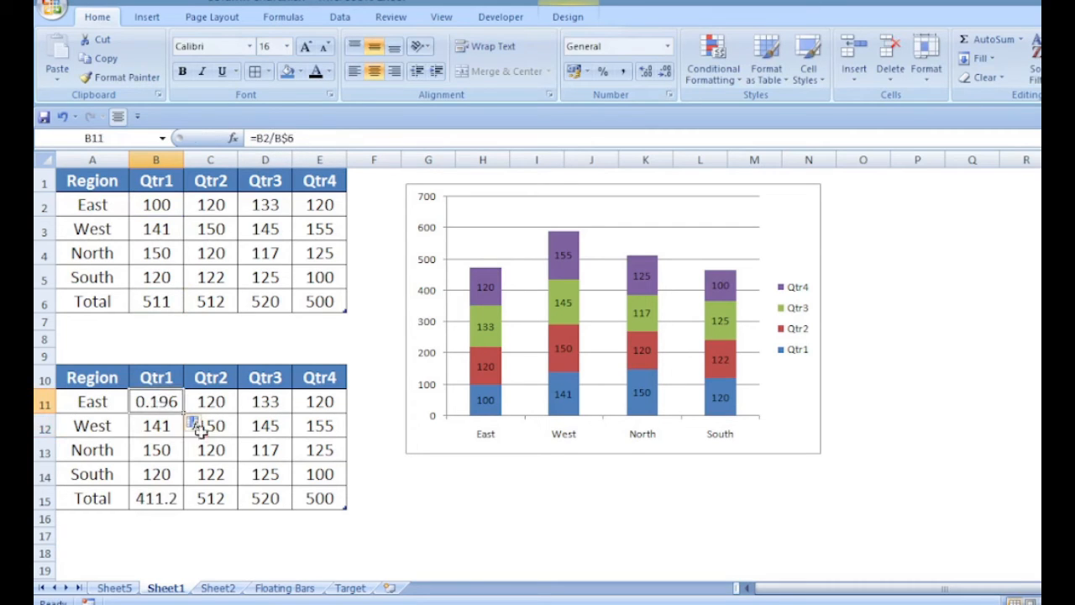
drag(184, 413, 348, 514)
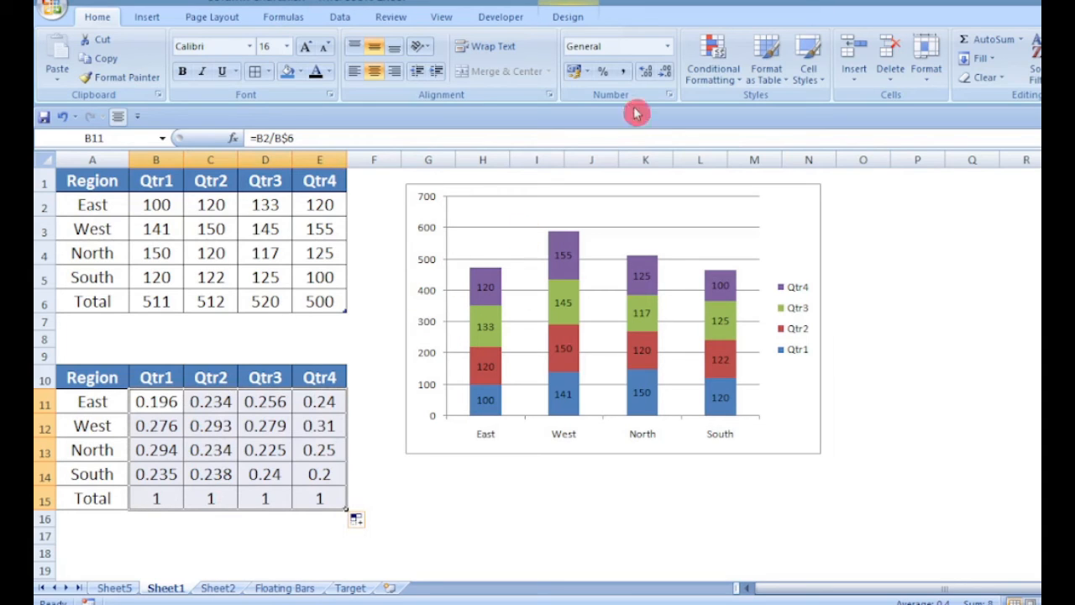
click(603, 75)
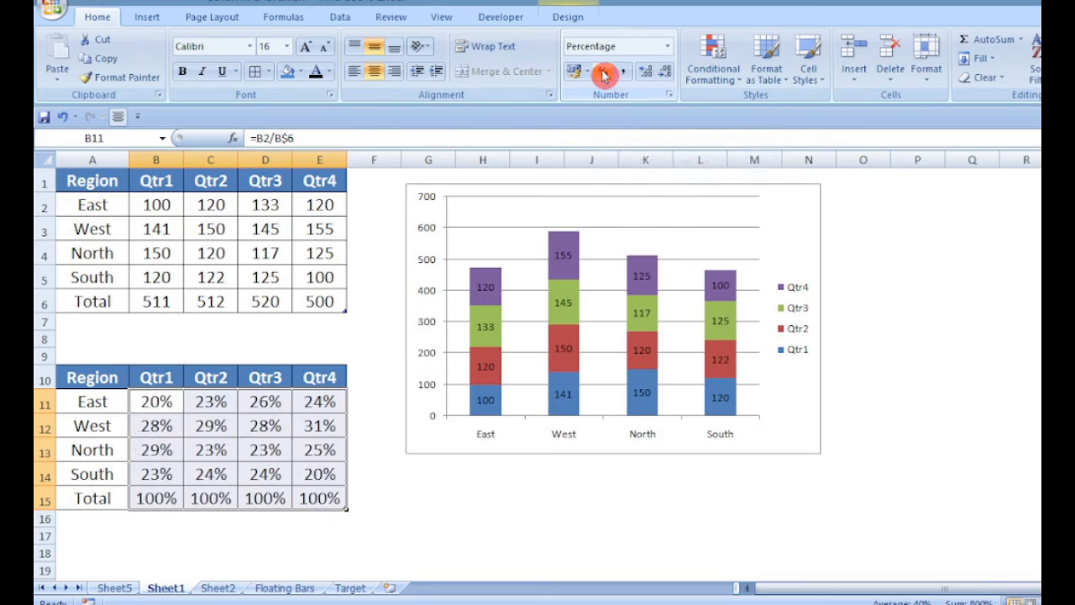
click(323, 533)
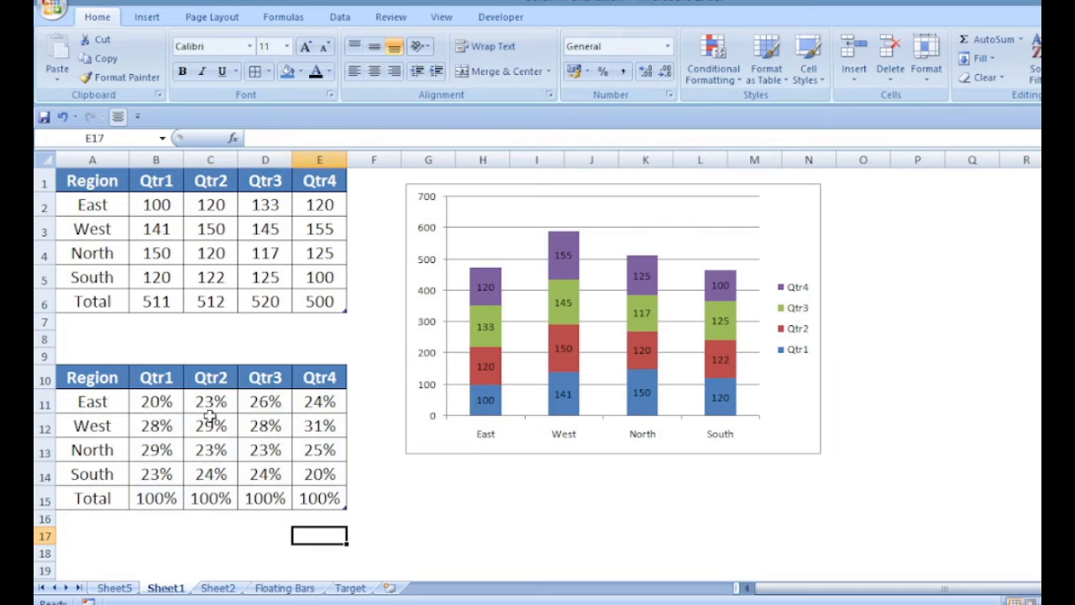
Link the data label of East's Qtr1 segment to cell B11 so it shows the percentage share
click(484, 400)
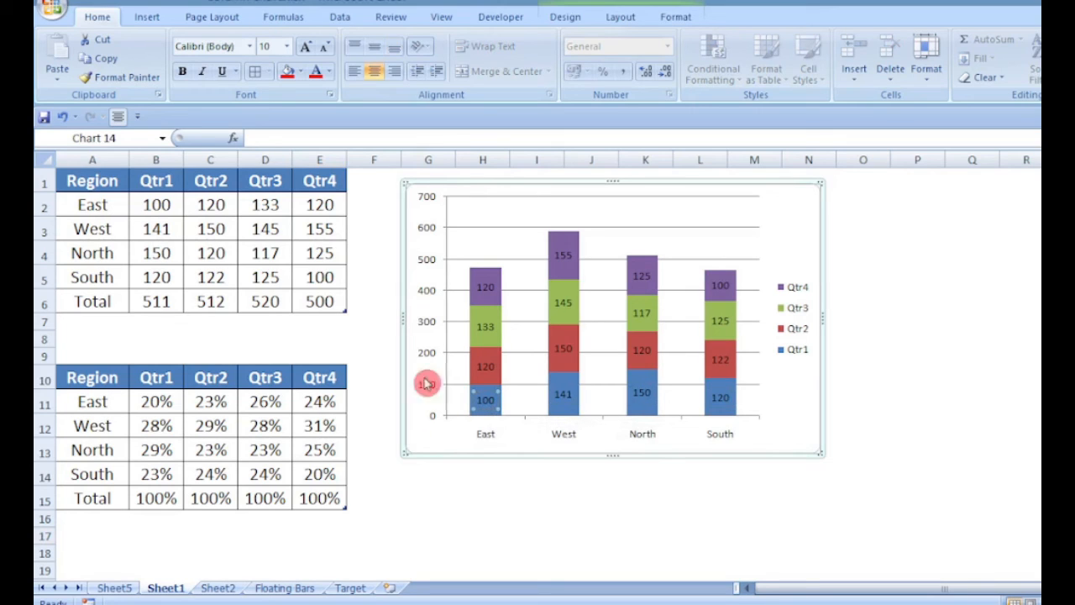
click(341, 136)
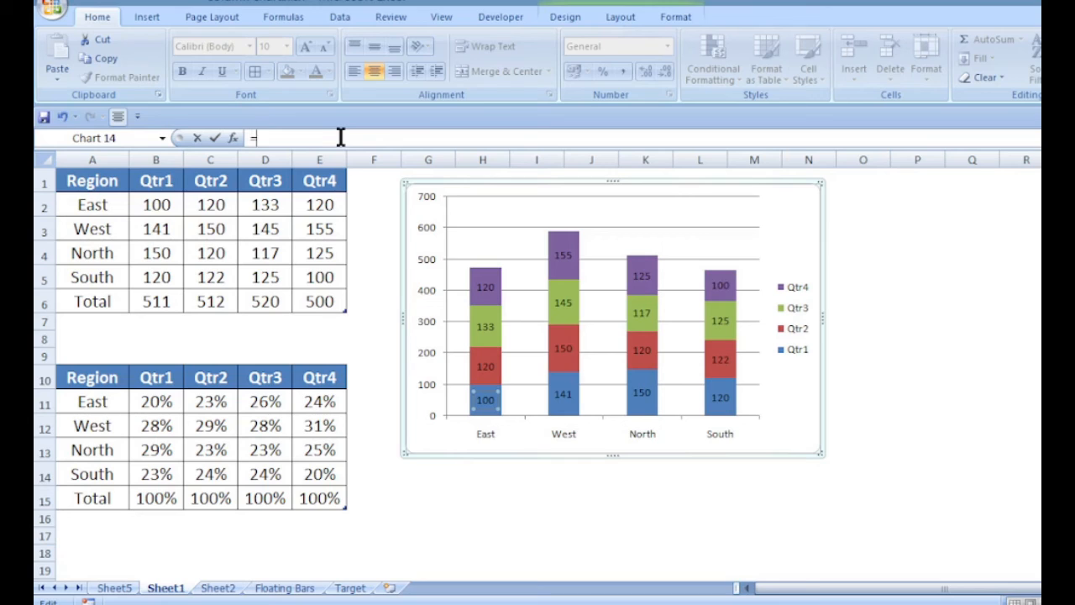
click(156, 405)
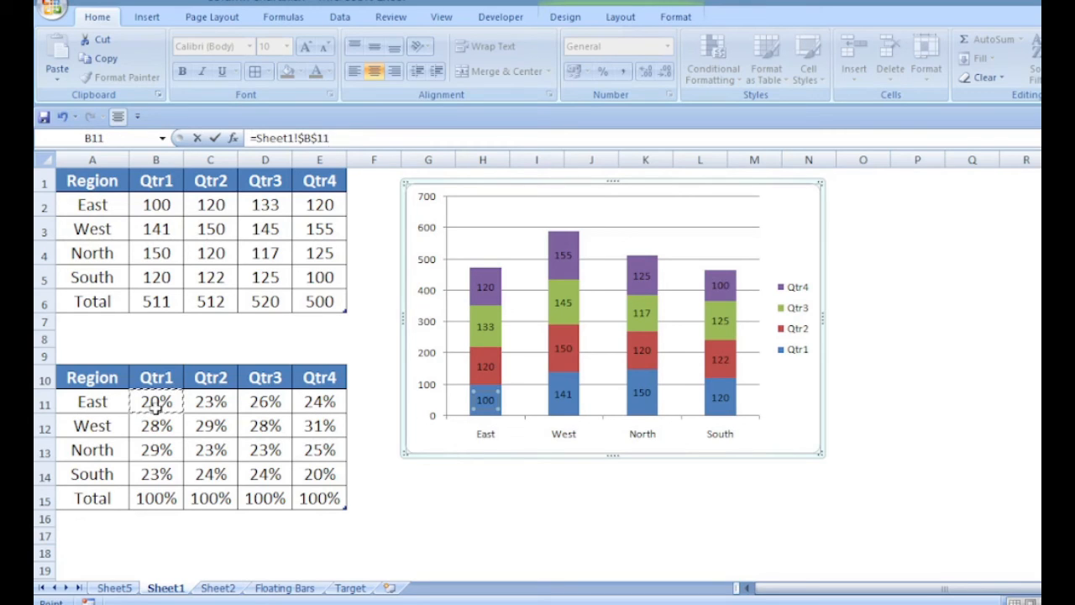
key(Return)
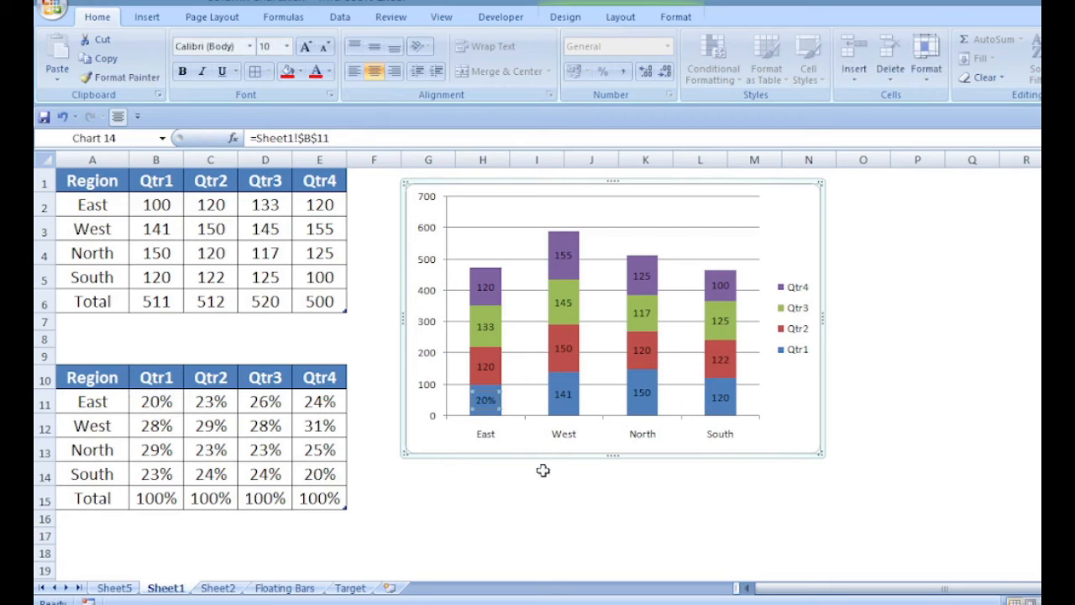
Link the data label of East's Qtr2 segment to cell C11 so it shows the percentage share
click(488, 363)
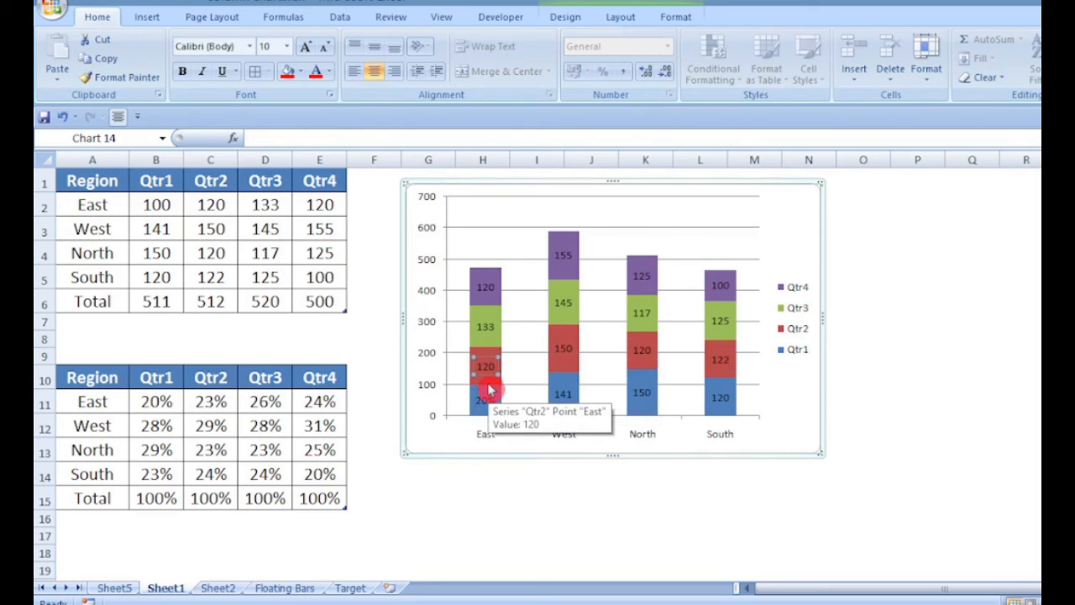
click(348, 134)
text(=)
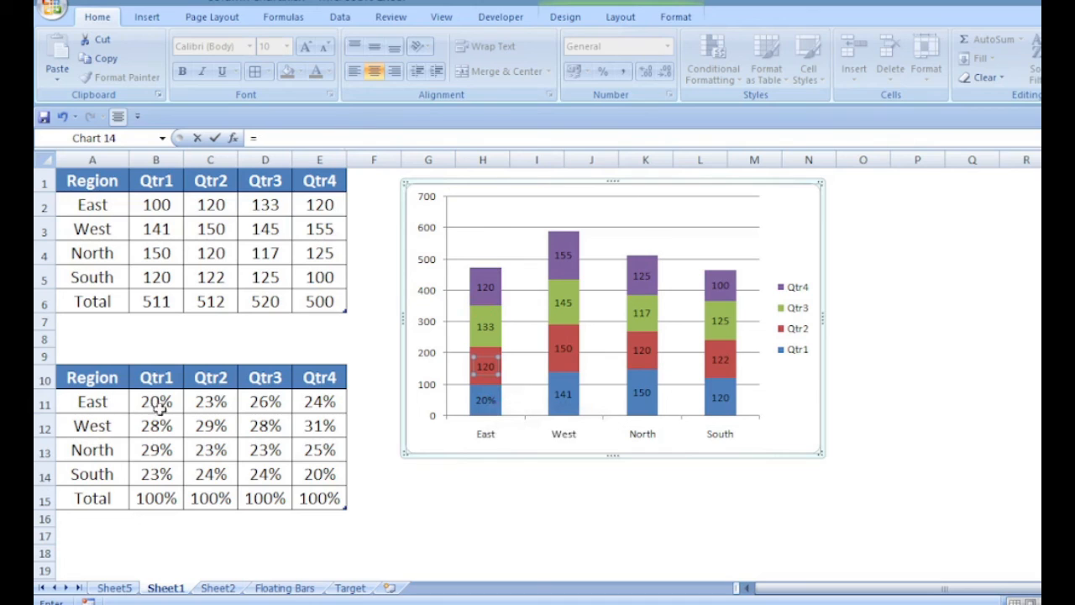
click(216, 403)
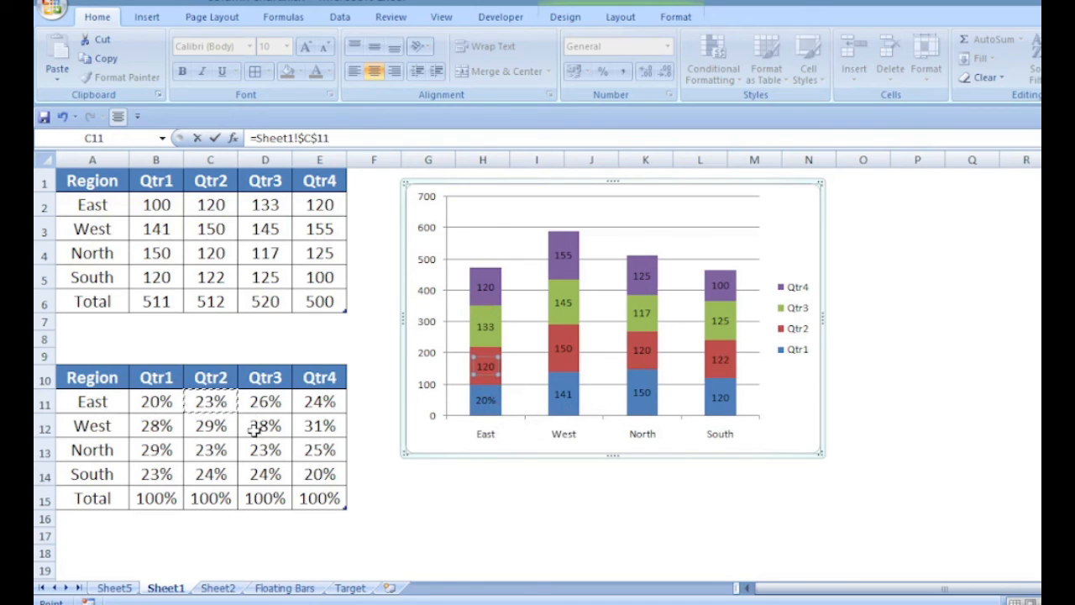
key(Return)
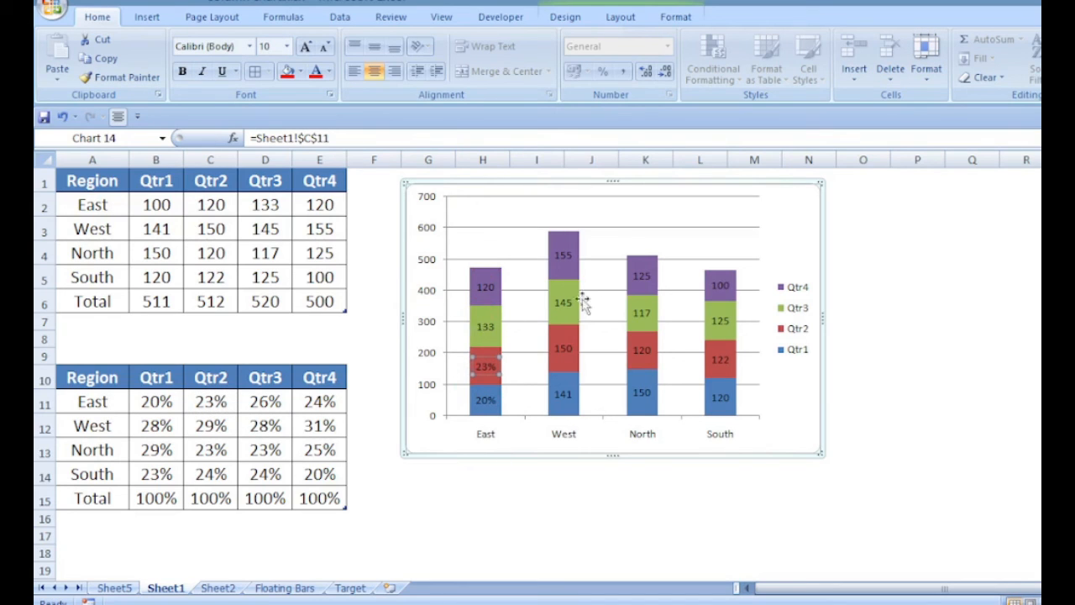
Link the data label of West's Qtr1 segment to its percentage share in cell B12
click(399, 518)
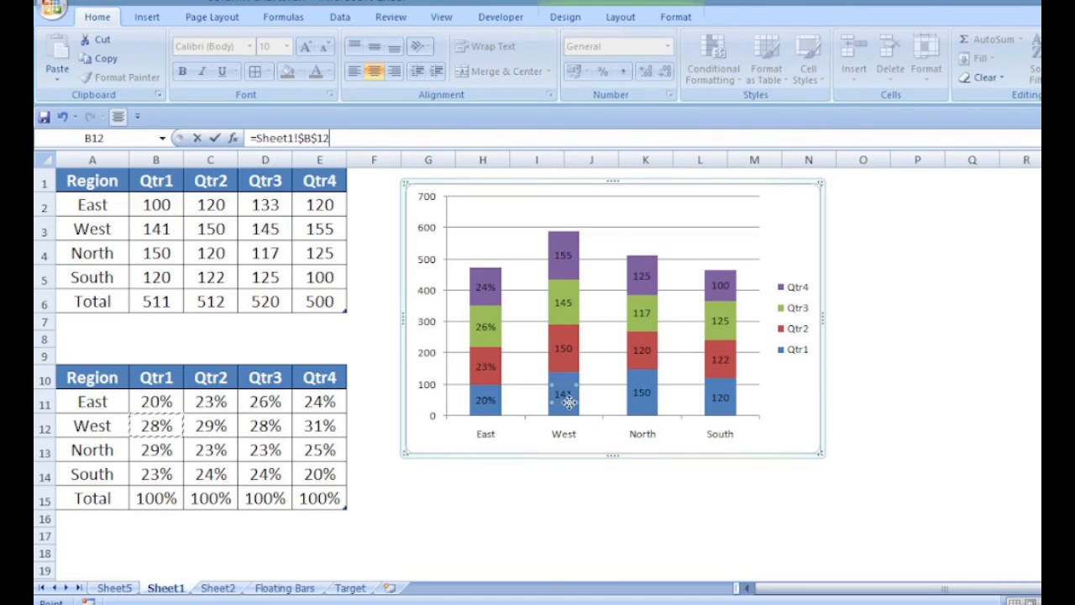
click(567, 408)
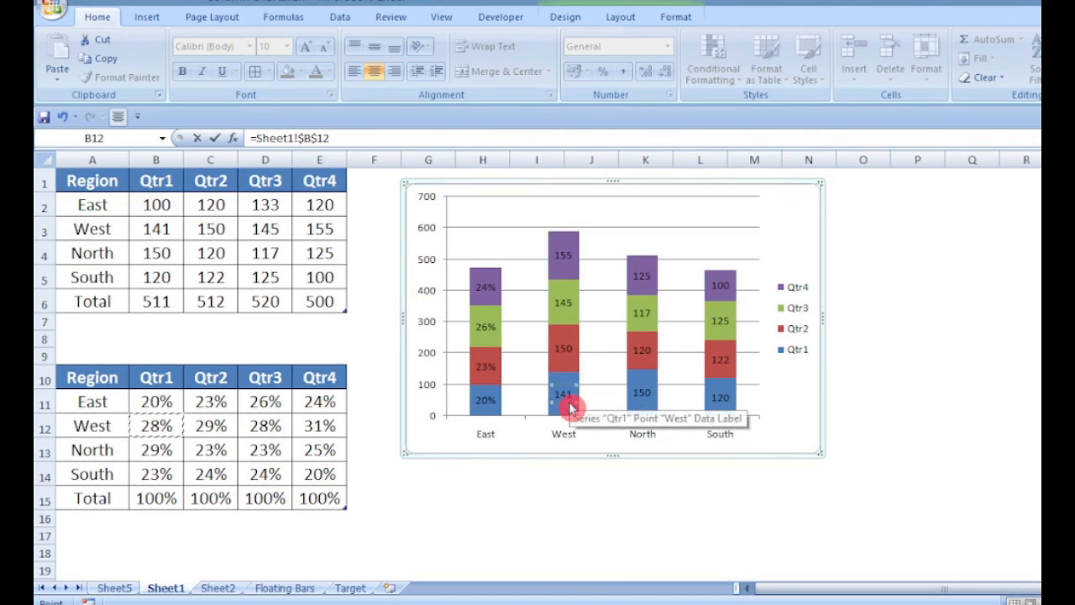
click(565, 436)
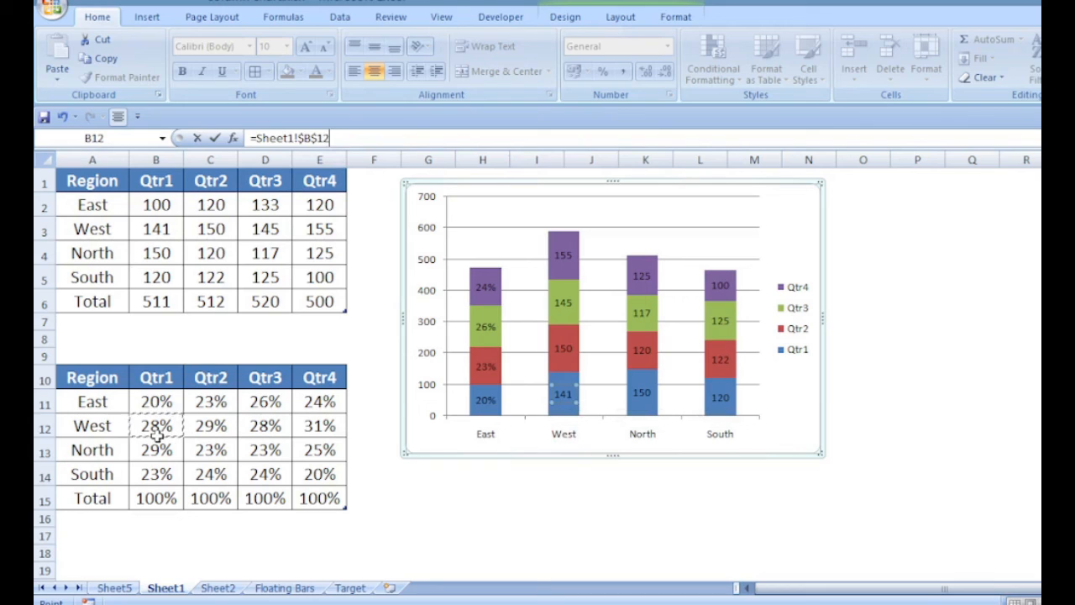
key(Return)
Link the data label of West's Qtr2 segment to cell C12 and deselect the chart
click(564, 353)
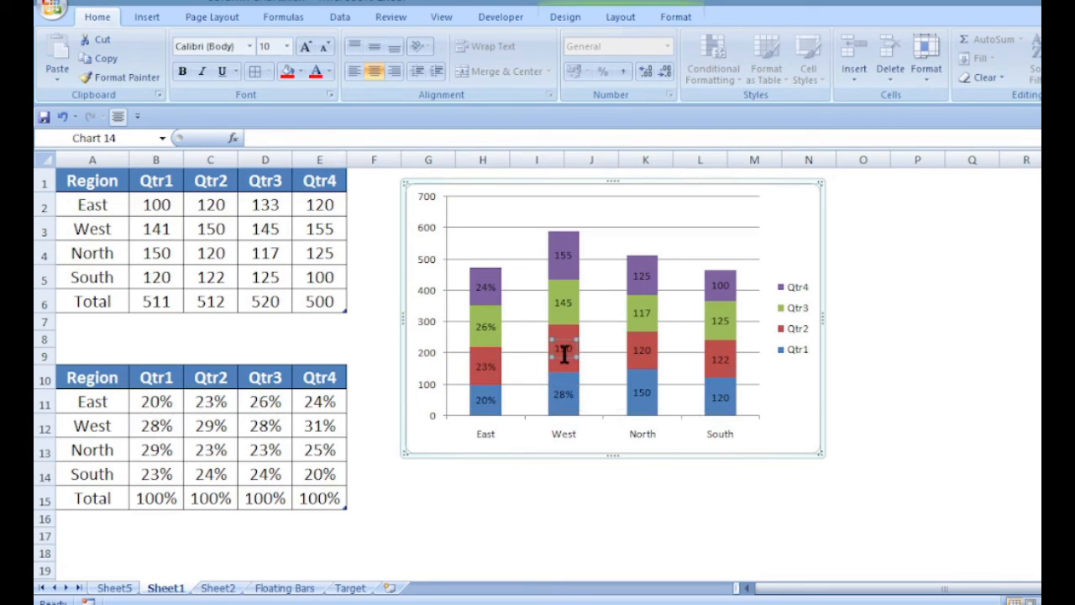
text(=Sheet1!$C$12)
key(Return)
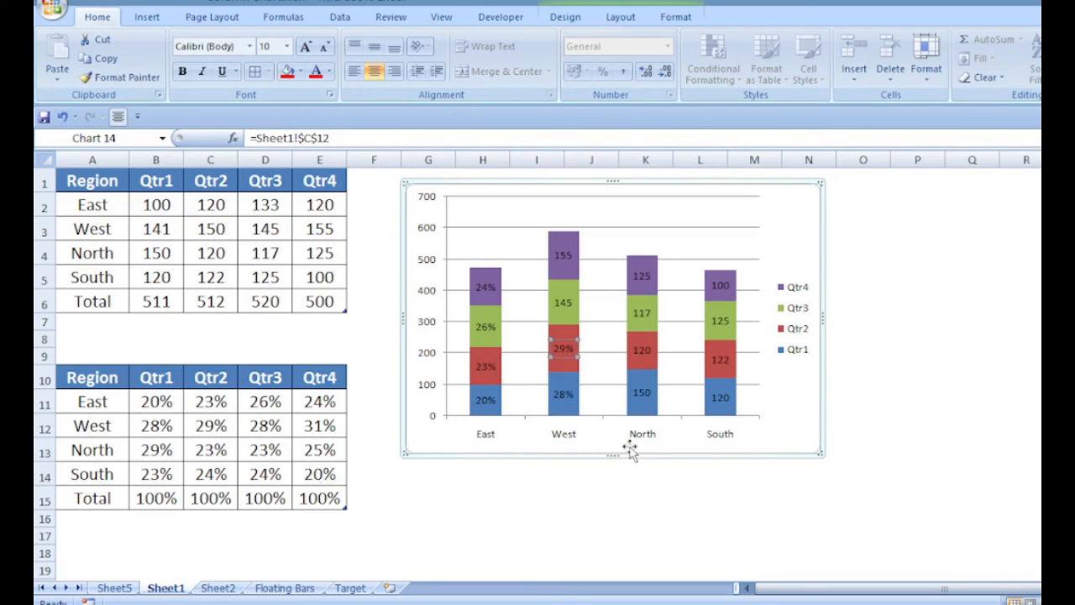
click(590, 504)
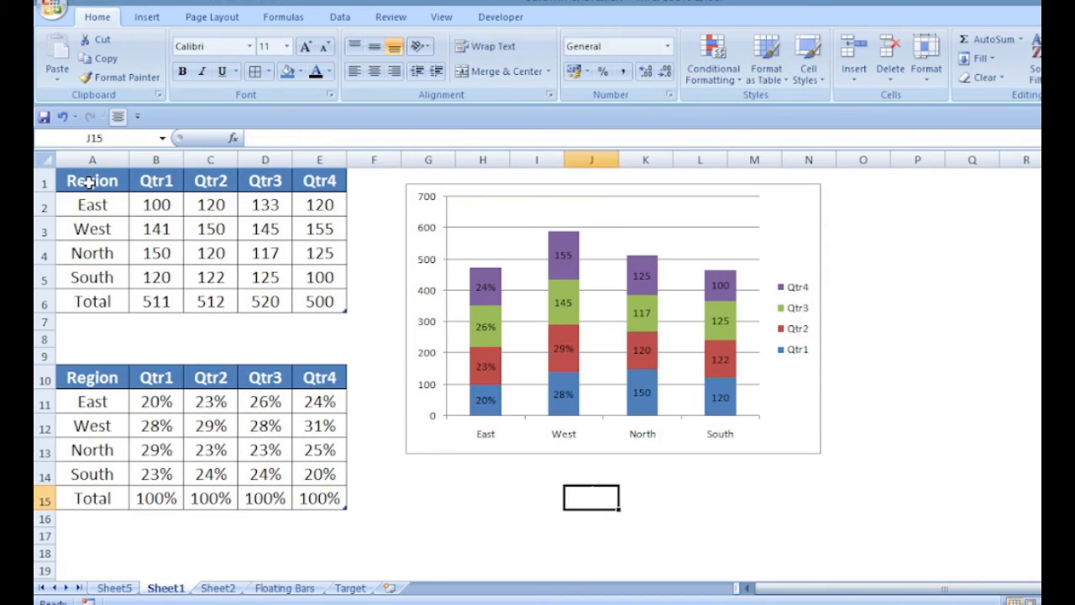
Insert a 2-D 100% stacked column chart from A1:E5, excluding the Total row, and position it beside the region table
drag(89, 182, 319, 279)
click(147, 18)
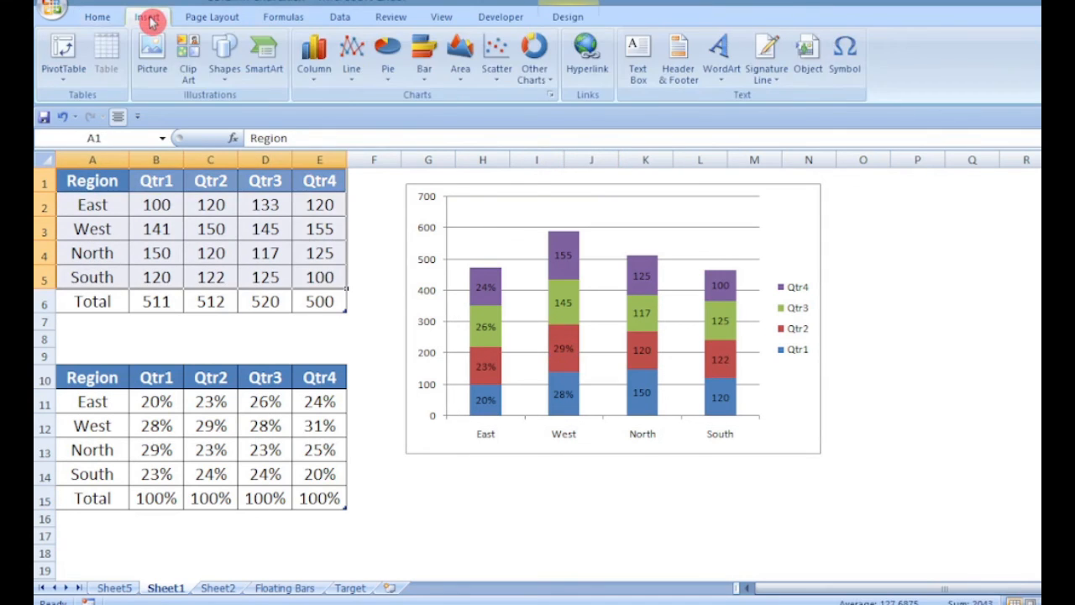
click(313, 71)
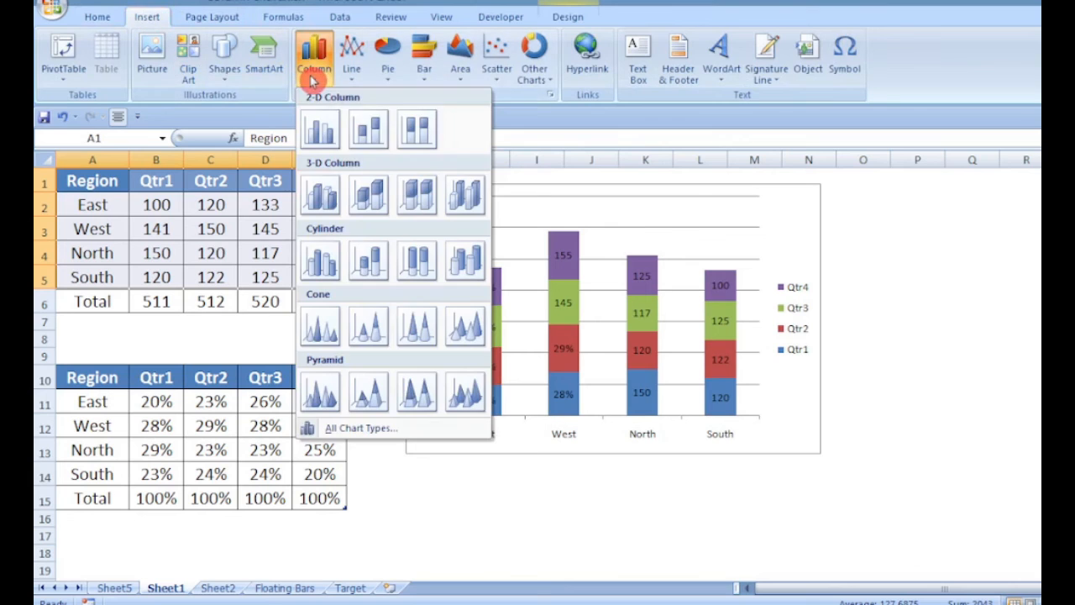
click(417, 143)
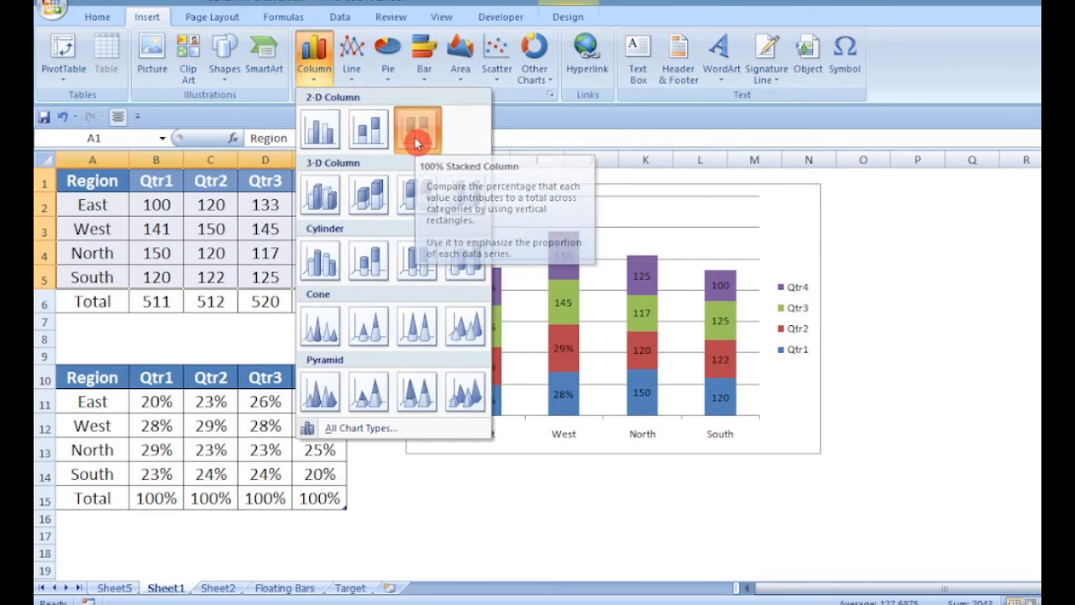
drag(504, 343, 480, 264)
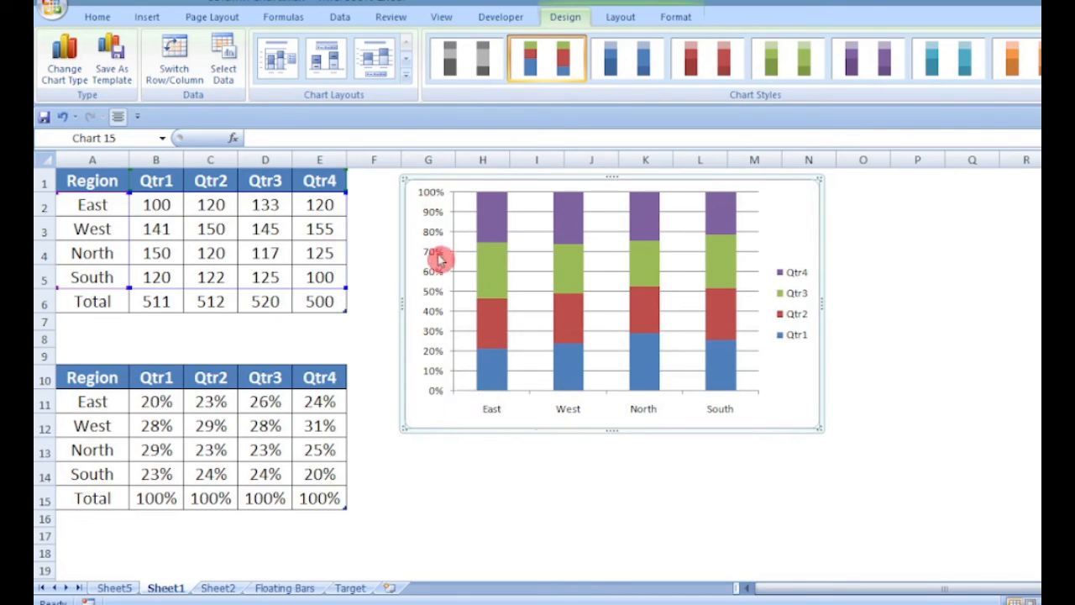
mouse_move(489, 359)
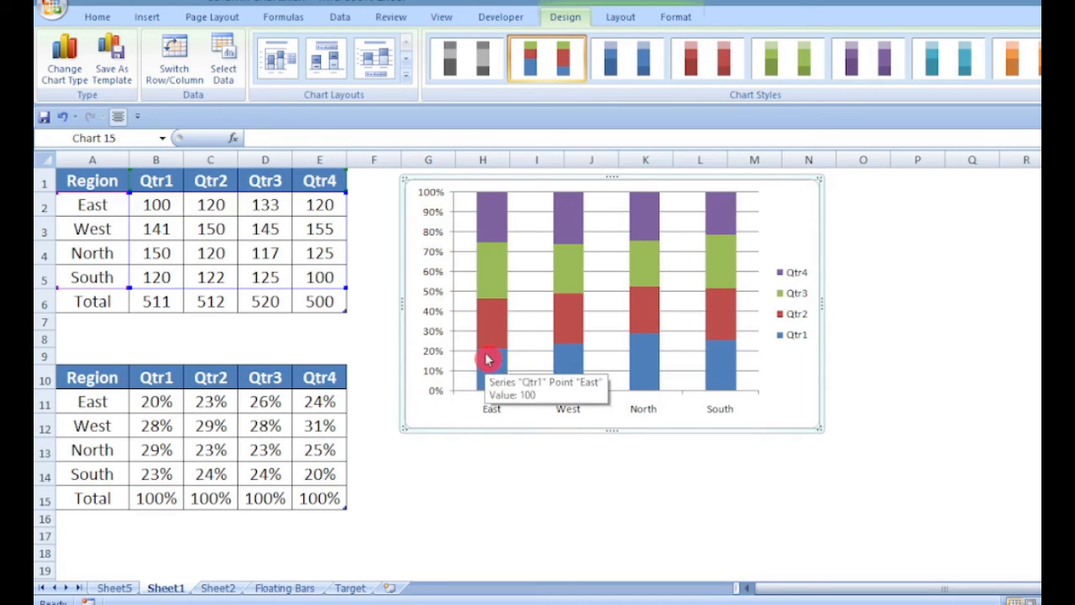
mouse_move(496, 306)
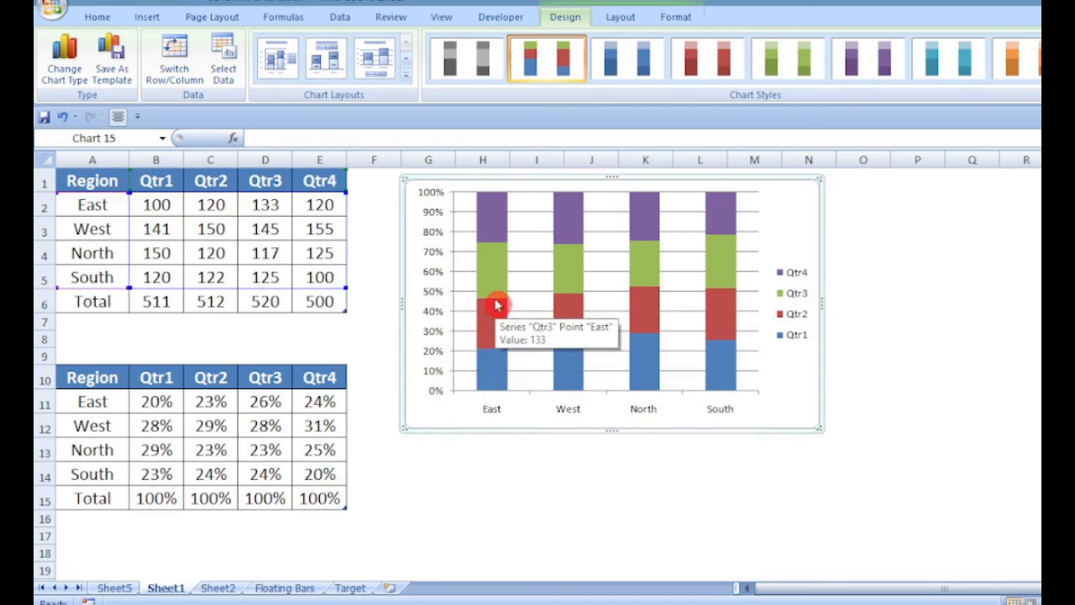